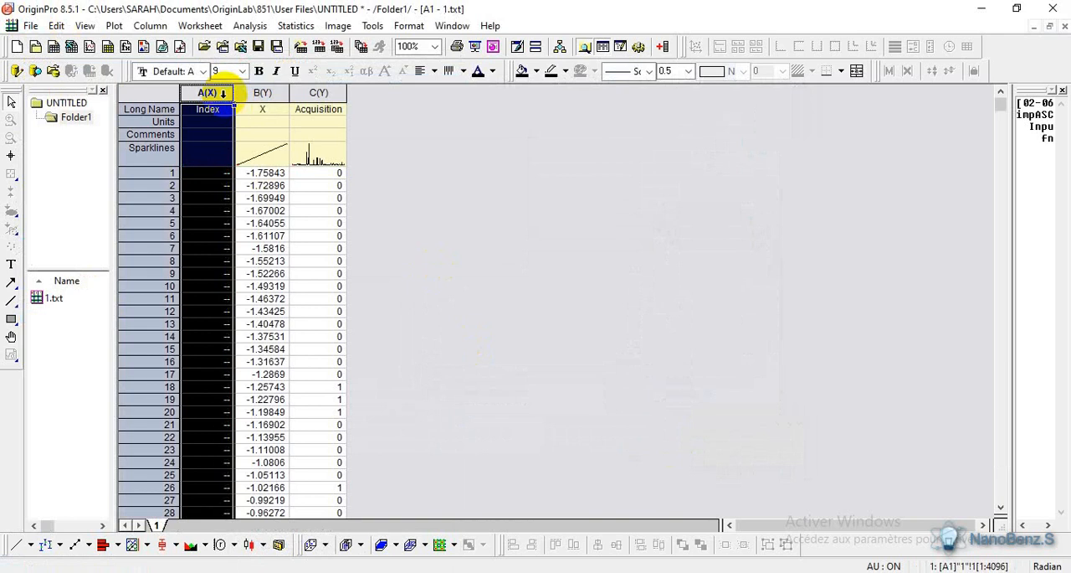
- Cut the X and Acquisition data out of worksheet columns B and C
{"action": "left_click_drag", "start_coordinate": [262, 92], "coordinate": [314, 93]}
{"action": "right_click", "coordinate": [311, 92]}
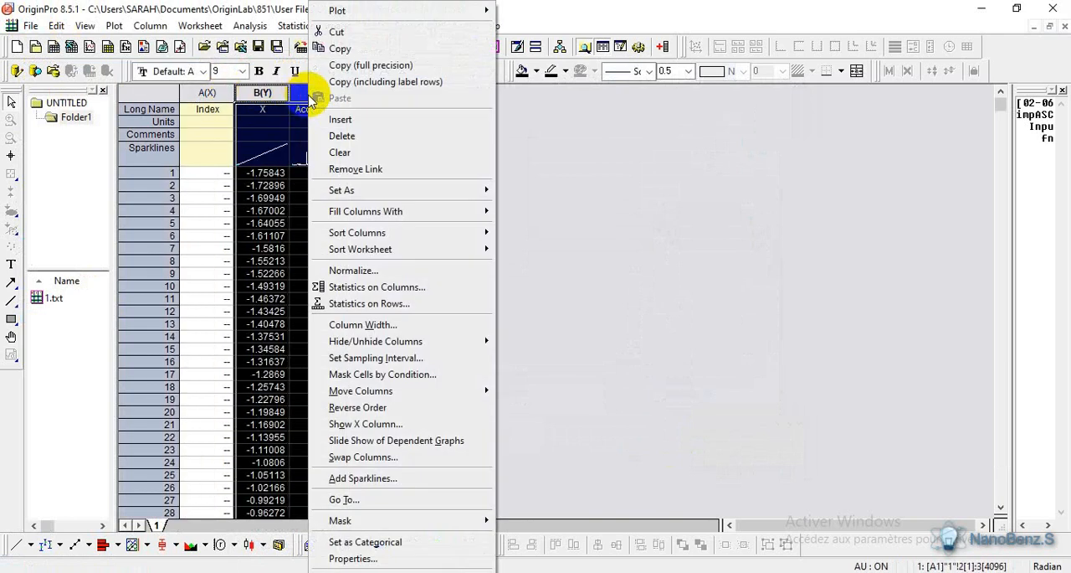
{"action": "left_click", "coordinate": [338, 35]}
- Plot the 2 Théta and Intensité columns as a line graph and dismiss the template reminder
{"action": "left_click_drag", "start_coordinate": [207, 92], "coordinate": [262, 92]}
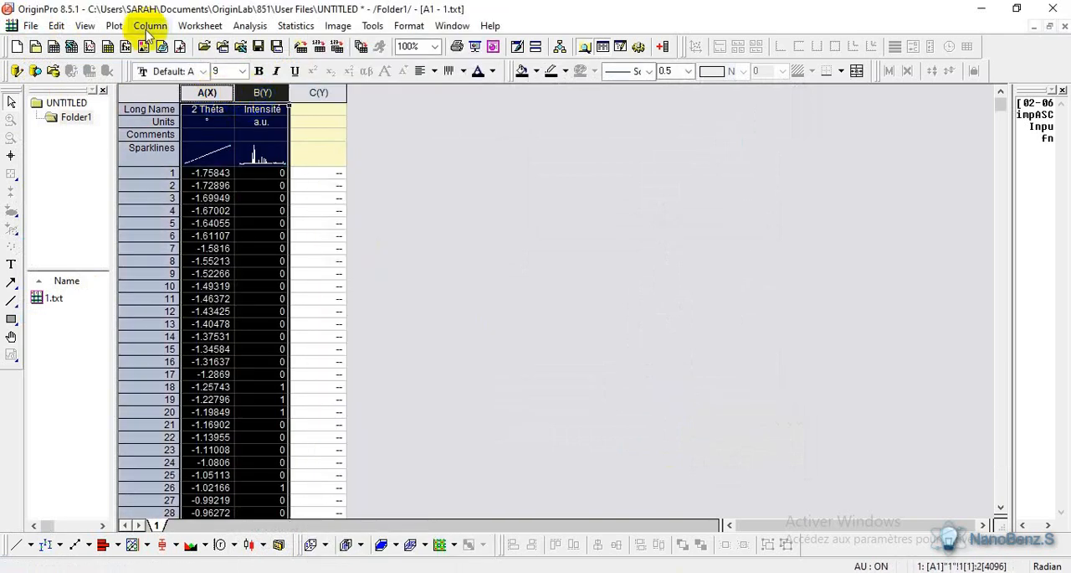
{"action": "left_click", "coordinate": [114, 26]}
{"action": "mouse_move", "coordinate": [124, 43]}
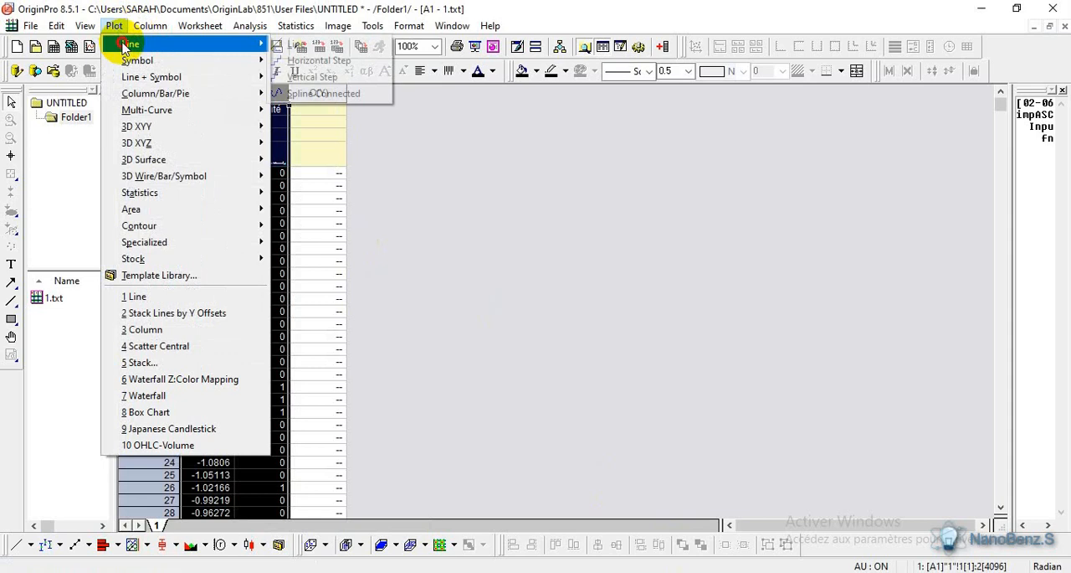
{"action": "left_click", "coordinate": [290, 43]}
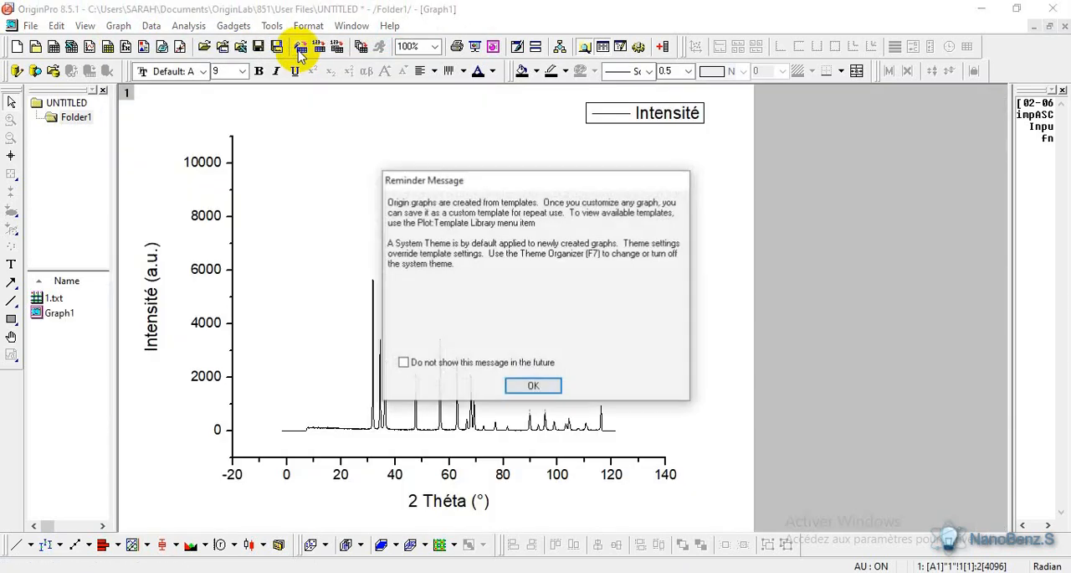
{"action": "left_click", "coordinate": [553, 389]}
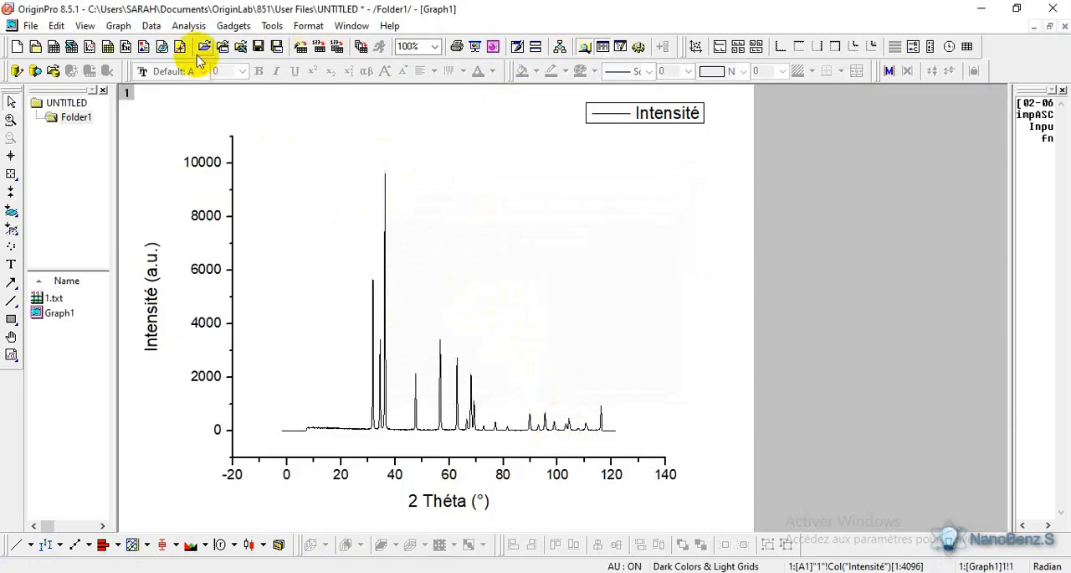
- Smooth the Intensité curve with the Savitzky-Golay method, a 5-point window and polynomial order 2, previewing it before applying
{"action": "left_click", "coordinate": [188, 25]}
{"action": "mouse_move", "coordinate": [287, 107]}
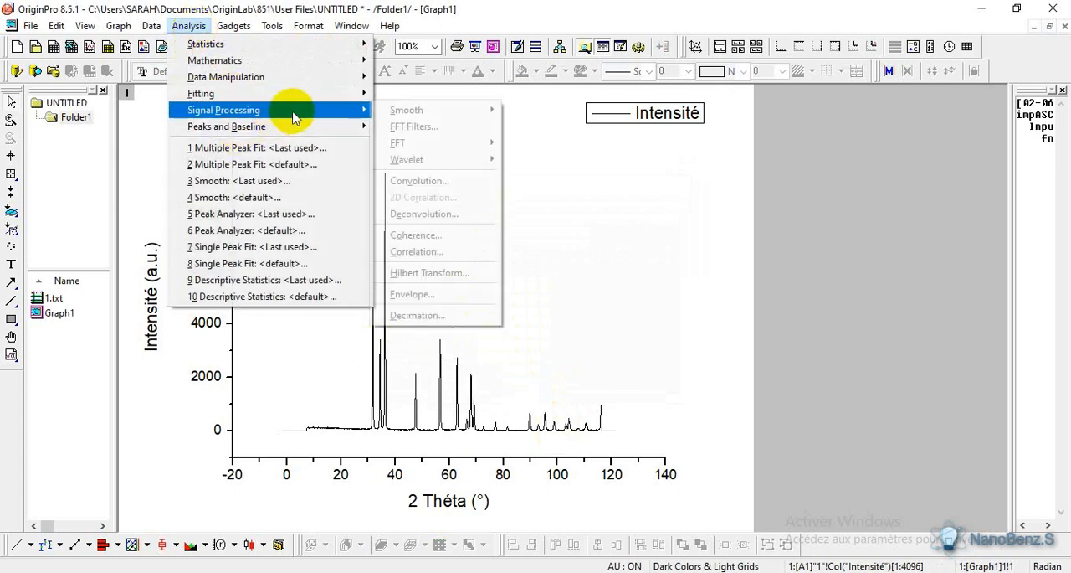
{"action": "mouse_move", "coordinate": [414, 110]}
{"action": "left_click", "coordinate": [540, 133]}
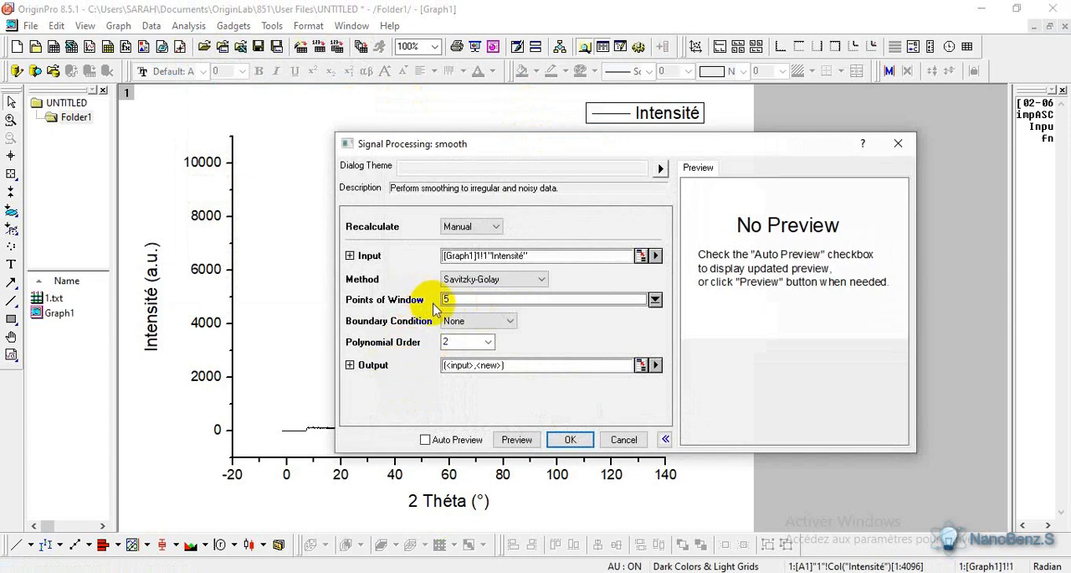
{"action": "left_click", "coordinate": [523, 442]}
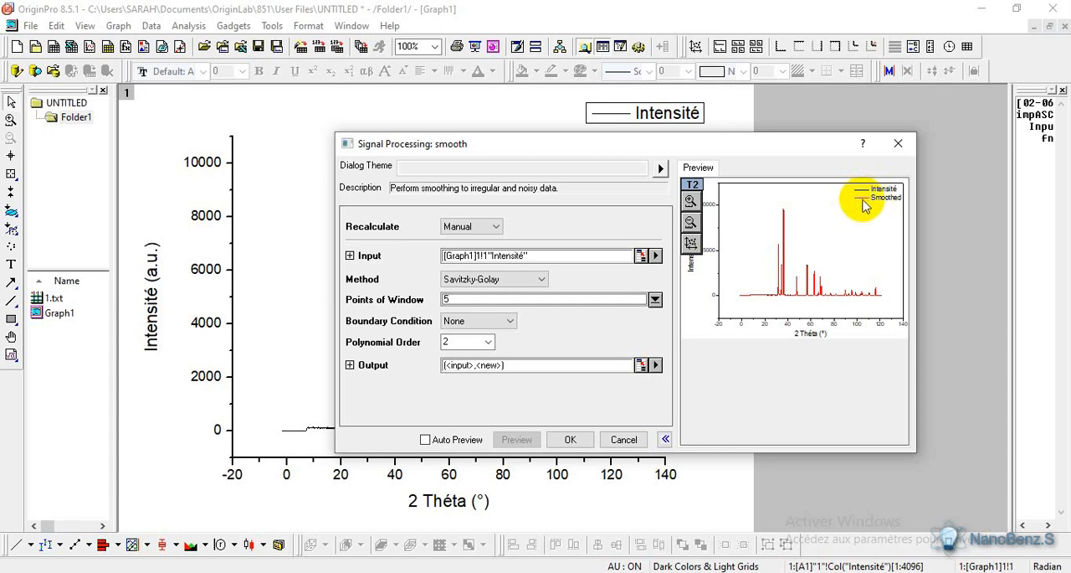
{"action": "left_click", "coordinate": [559, 438]}
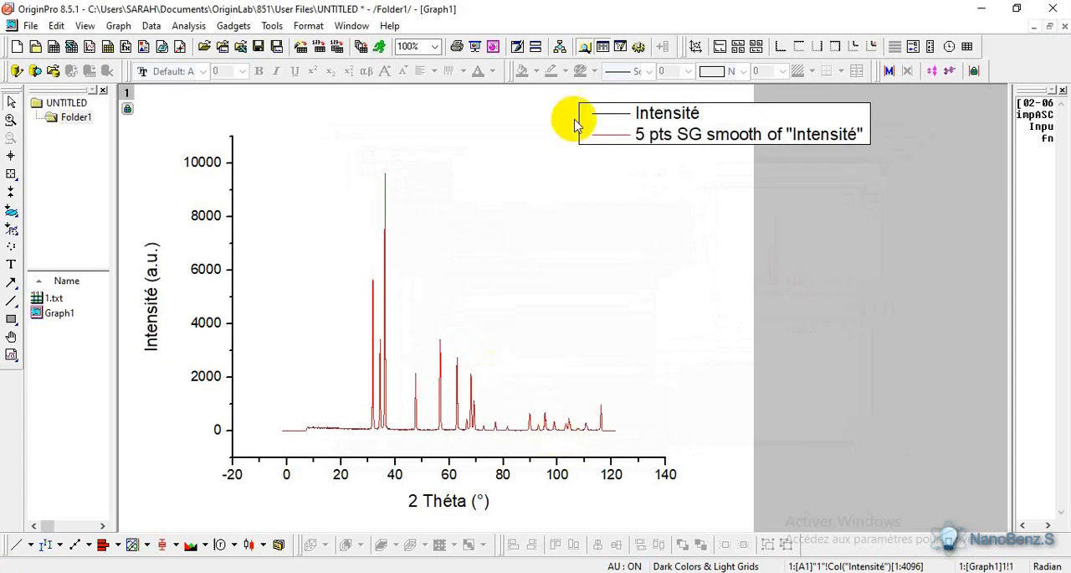
- Plot the Smoothed column against 2 Théta from the 1.txt worksheet as a separate line graph, dismissing the reminder
{"action": "double_click", "coordinate": [36, 298]}
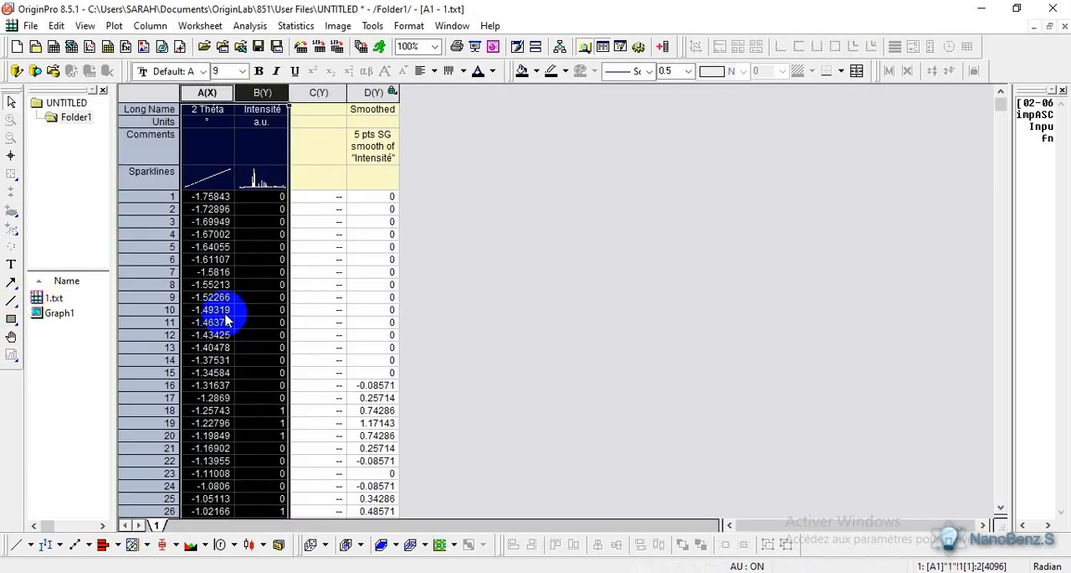
{"action": "left_click", "coordinate": [508, 185]}
{"action": "left_click", "coordinate": [221, 93]}
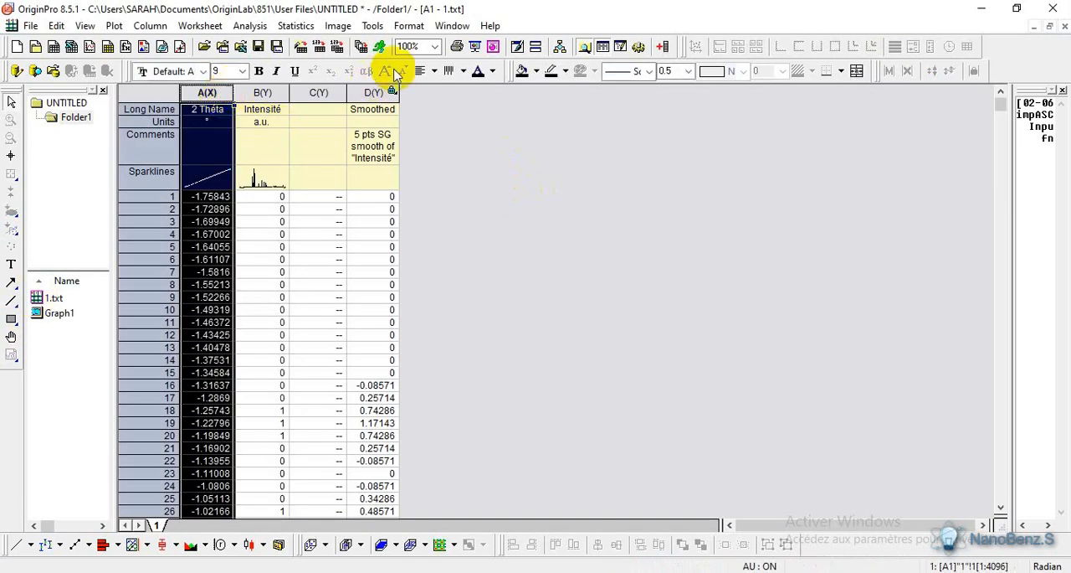
{"action": "left_click", "coordinate": [378, 92], "text": "ctrl"}
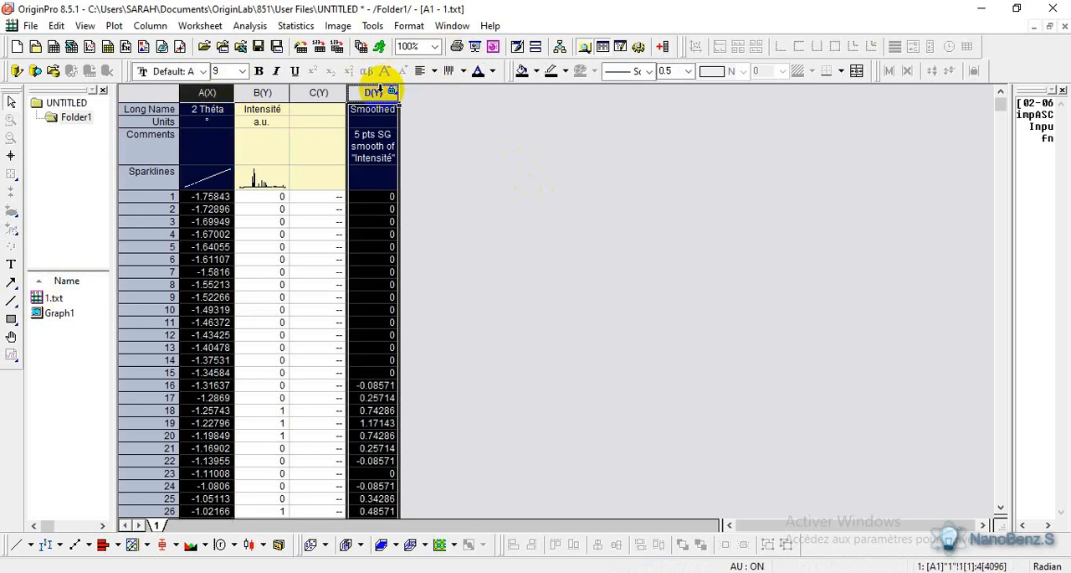
{"action": "left_click", "coordinate": [115, 26]}
{"action": "mouse_move", "coordinate": [215, 42]}
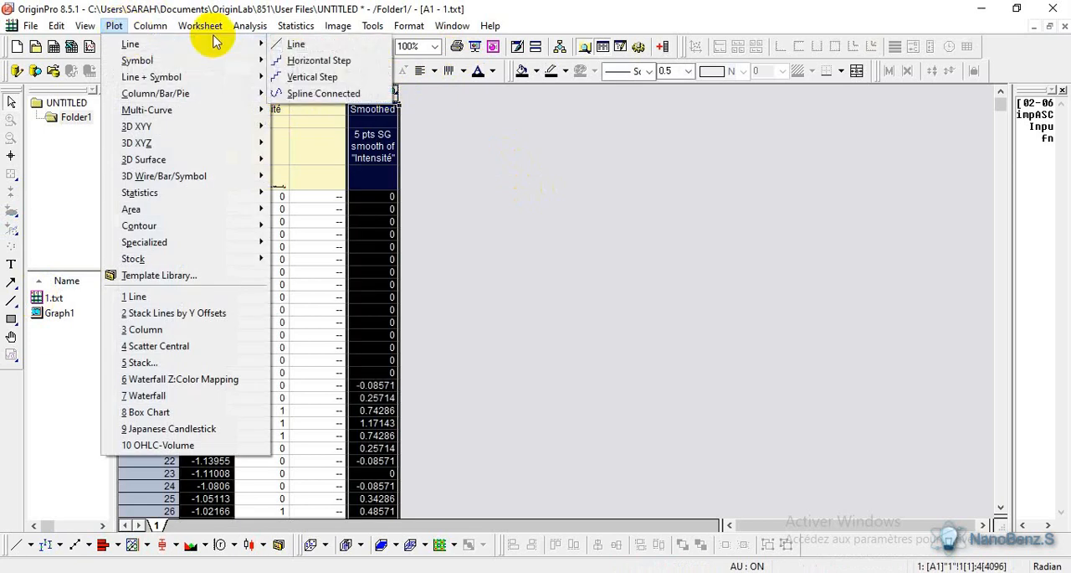
{"action": "left_click", "coordinate": [289, 44]}
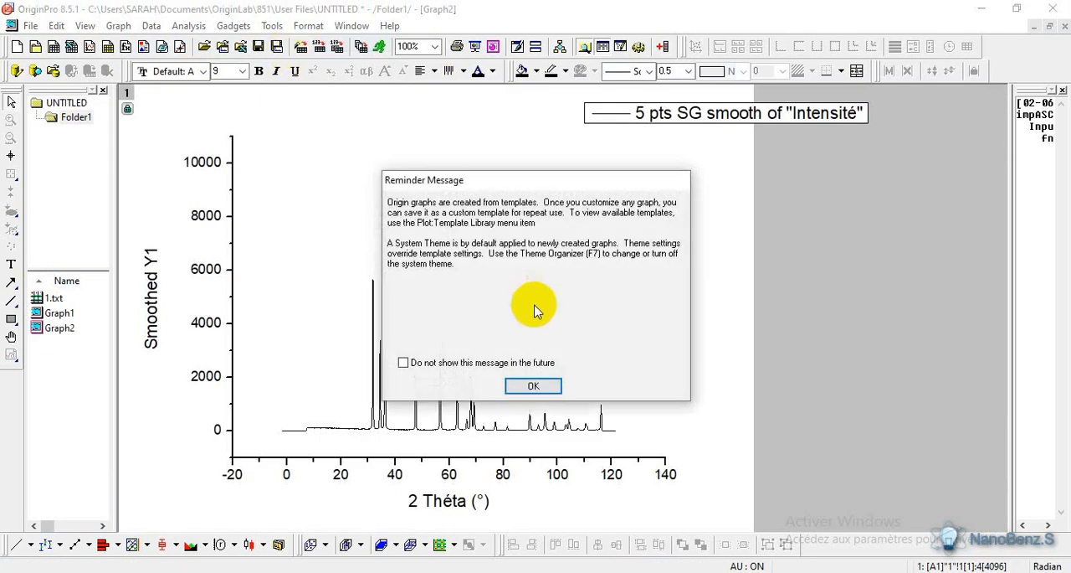
{"action": "left_click", "coordinate": [533, 385]}
- Delete the smoothed graph's legend and enlarge the plot to the 2 Théta range from about 20 to 80°
{"action": "left_click", "coordinate": [701, 115]}
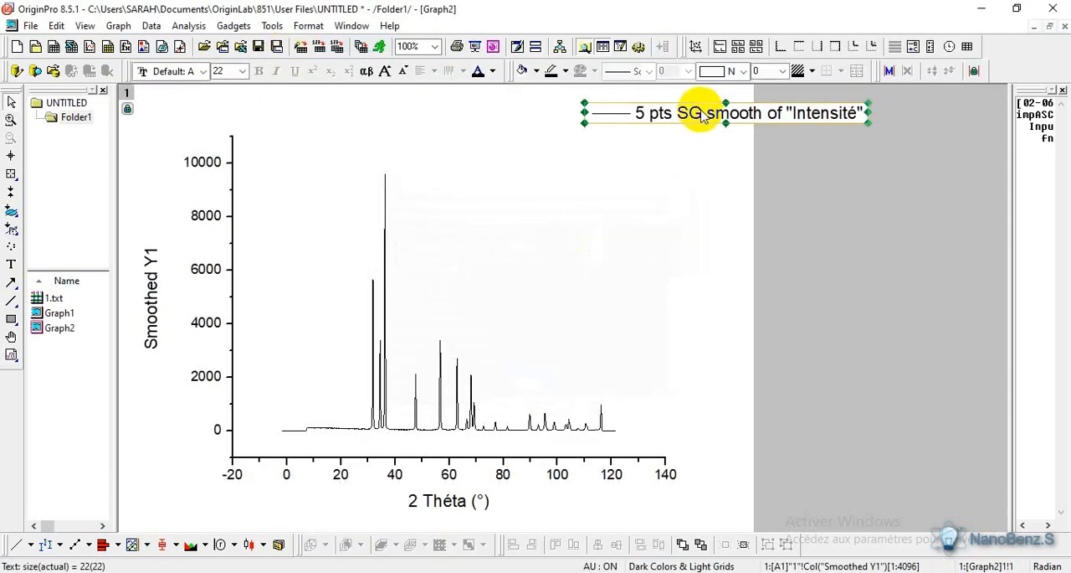
{"action": "key", "text": "Delete"}
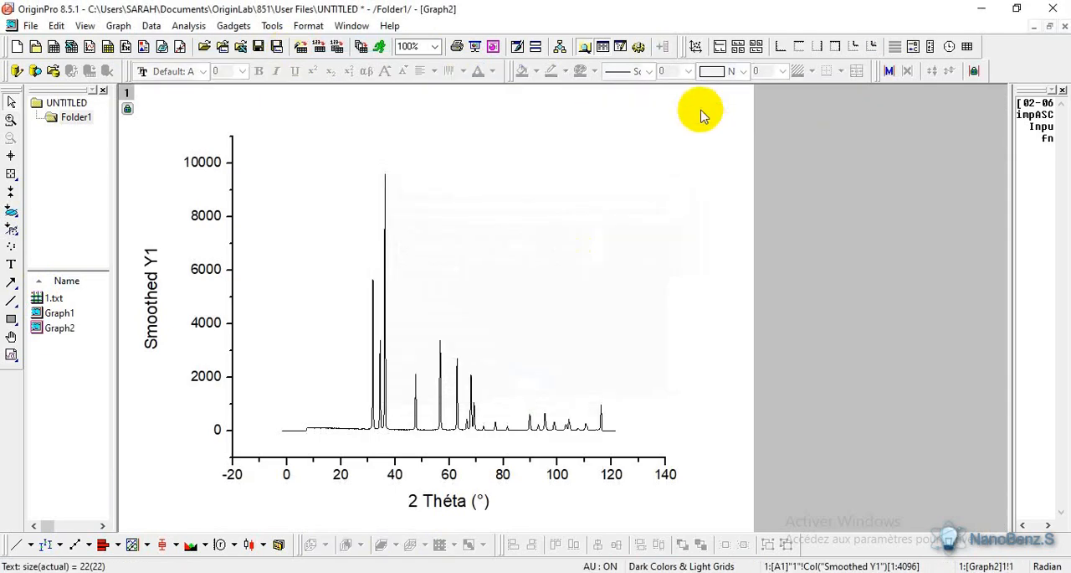
{"action": "left_click", "coordinate": [11, 120]}
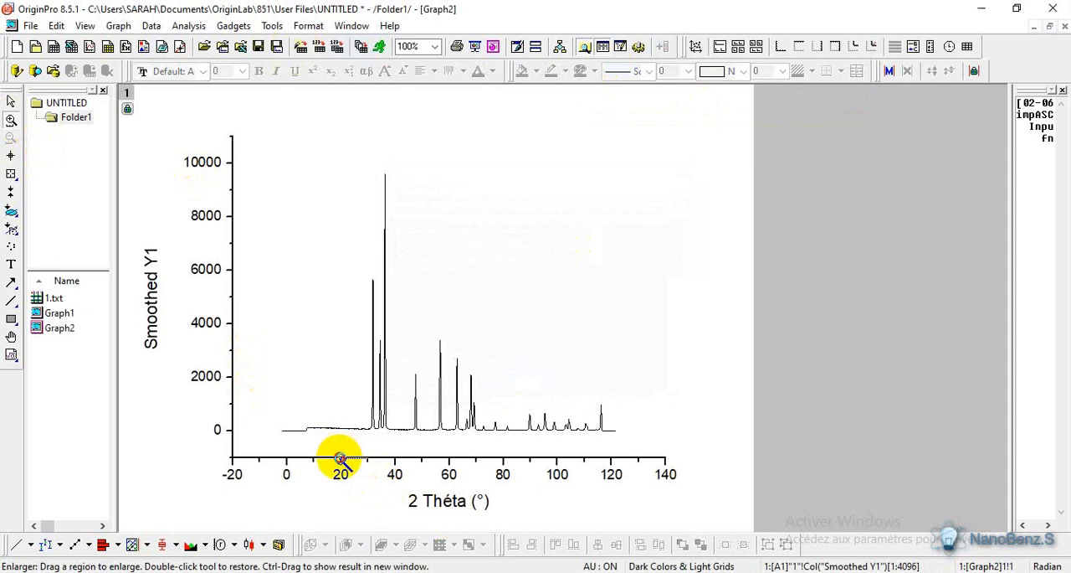
{"action": "left_click_drag", "start_coordinate": [340, 457], "coordinate": [506, 168]}
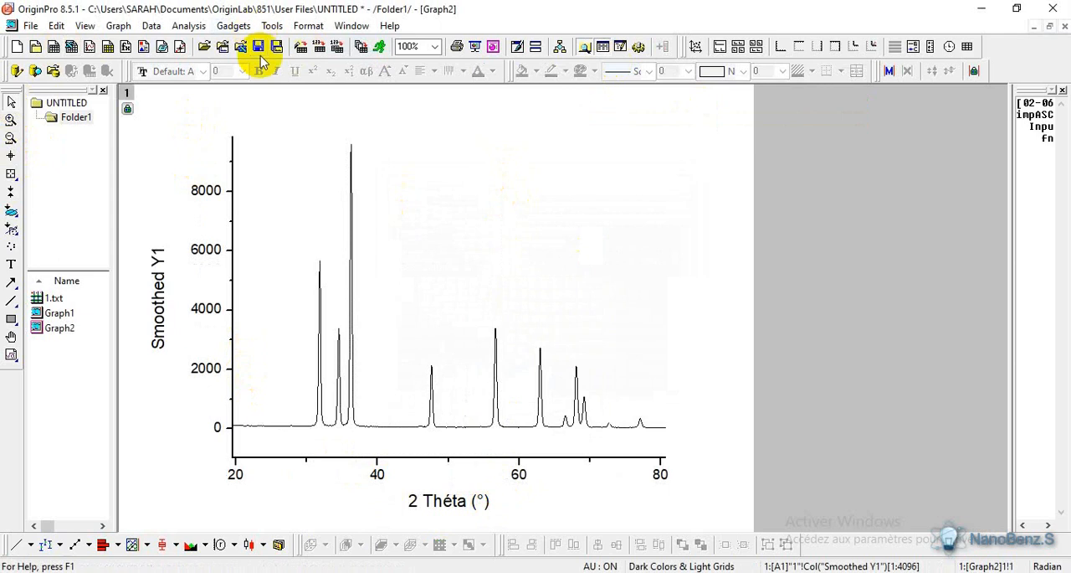
- Start a Multiple Peak Fit on the smoothed curve with Gaussian as the peak function
{"action": "left_click", "coordinate": [195, 28]}
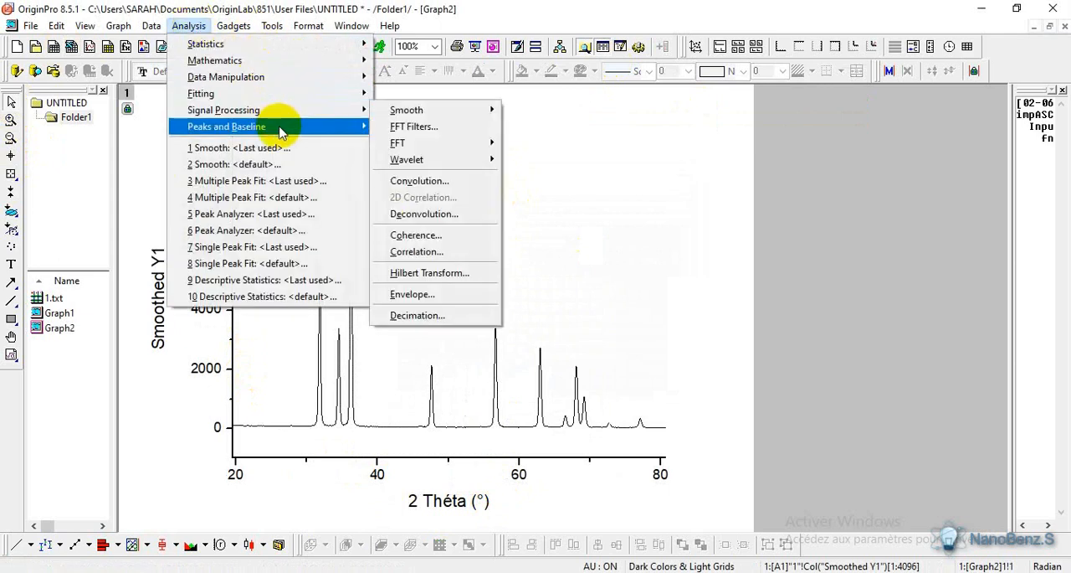
{"action": "mouse_move", "coordinate": [279, 131]}
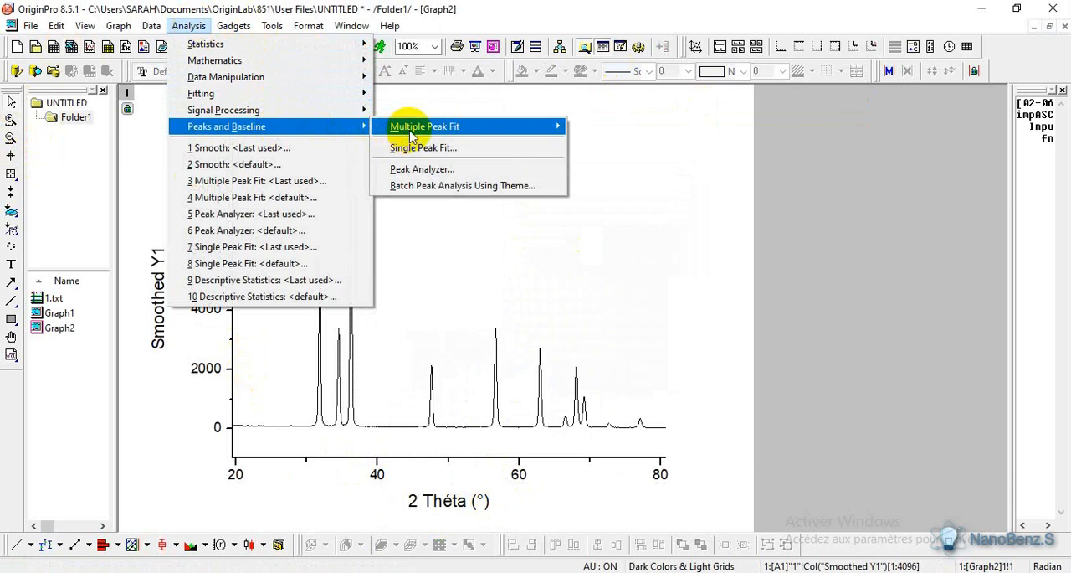
{"action": "mouse_move", "coordinate": [558, 125]}
{"action": "left_click", "coordinate": [596, 149]}
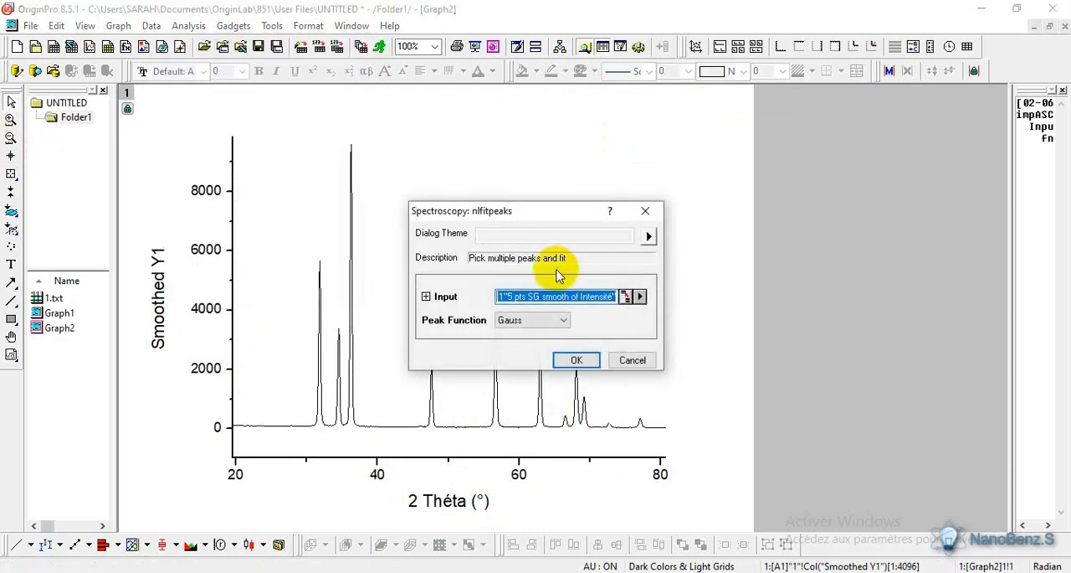
{"action": "left_click", "coordinate": [565, 321]}
{"action": "left_click", "coordinate": [552, 383]}
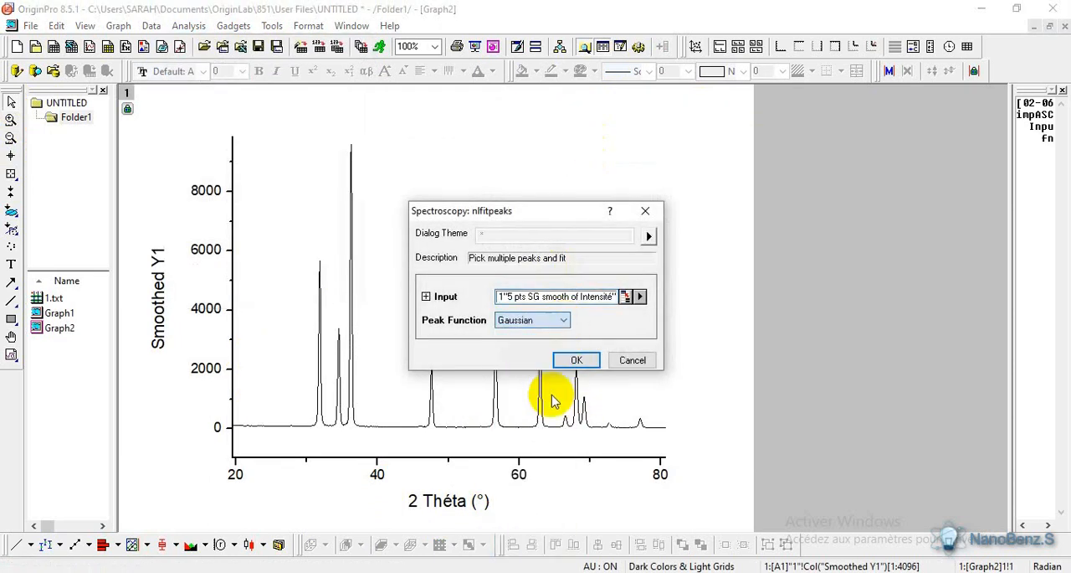
{"action": "left_click", "coordinate": [576, 362]}
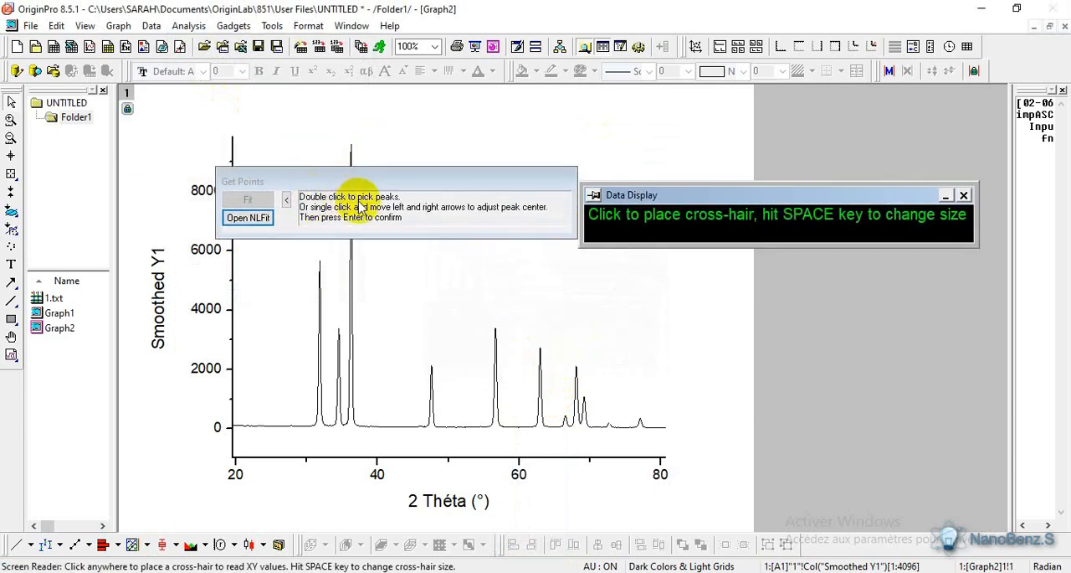
- Pick the eleven peaks at about 31.9, 34.5, 36.3, 47.6, 56.7, 62.9, 66.5, 68.1, 69.2, 72.7 and 77.1° for the fit
{"action": "left_click_drag", "start_coordinate": [466, 180], "coordinate": [753, 112]}
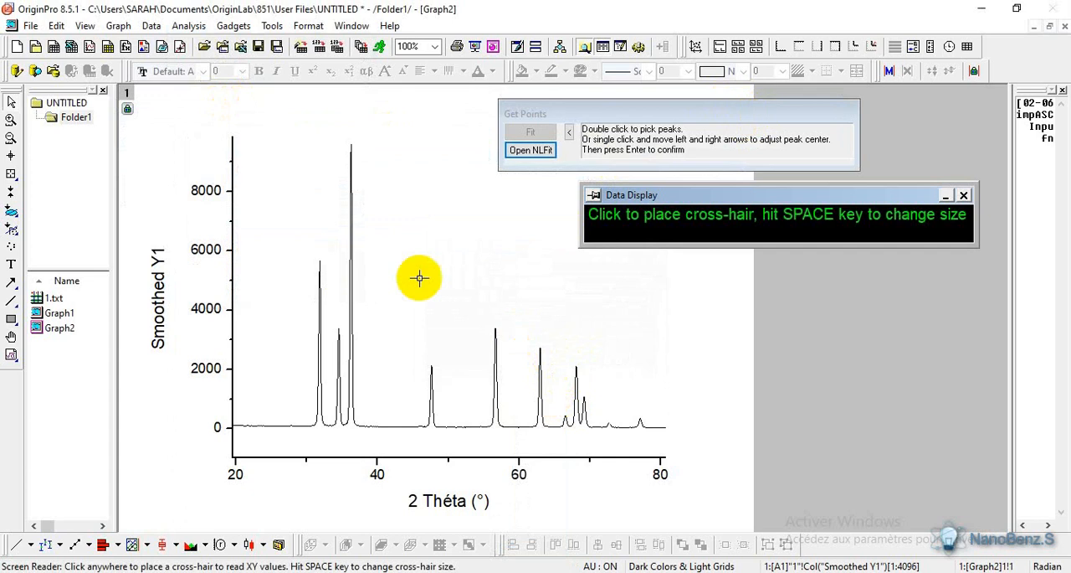
{"action": "double_click", "coordinate": [320, 258]}
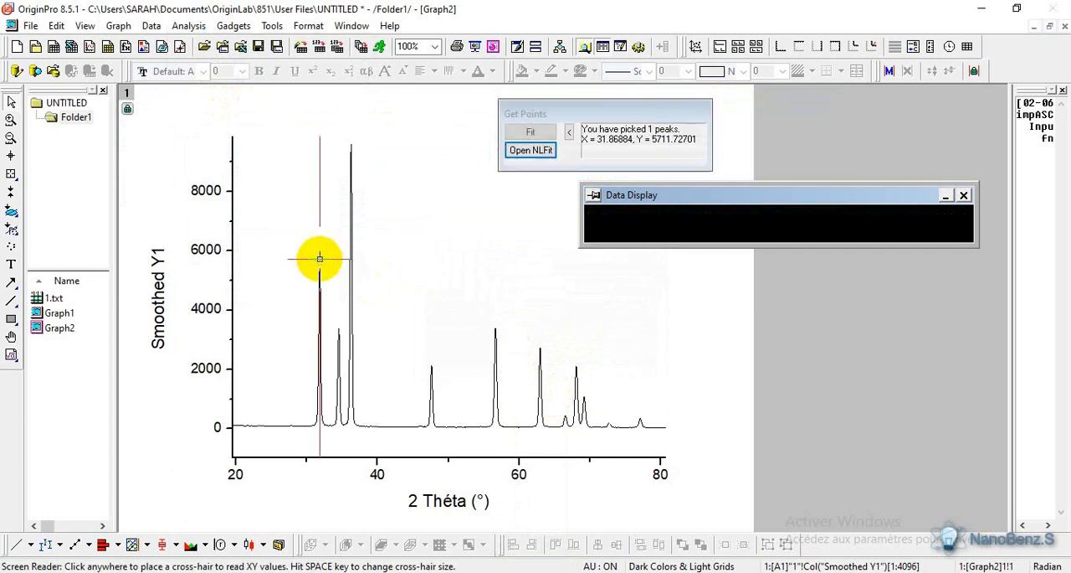
{"action": "double_click", "coordinate": [338, 328]}
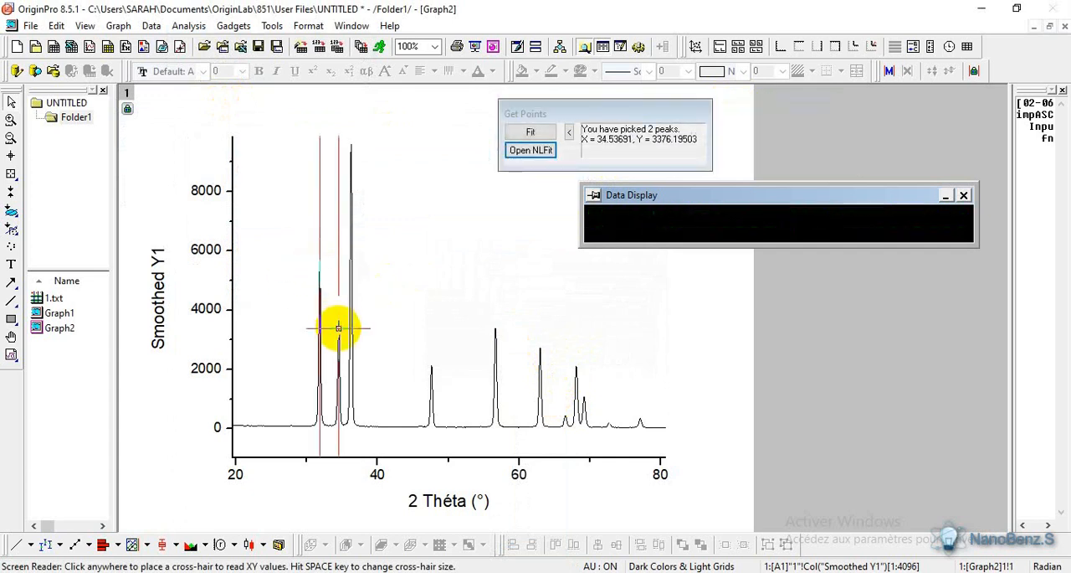
{"action": "double_click", "coordinate": [350, 143]}
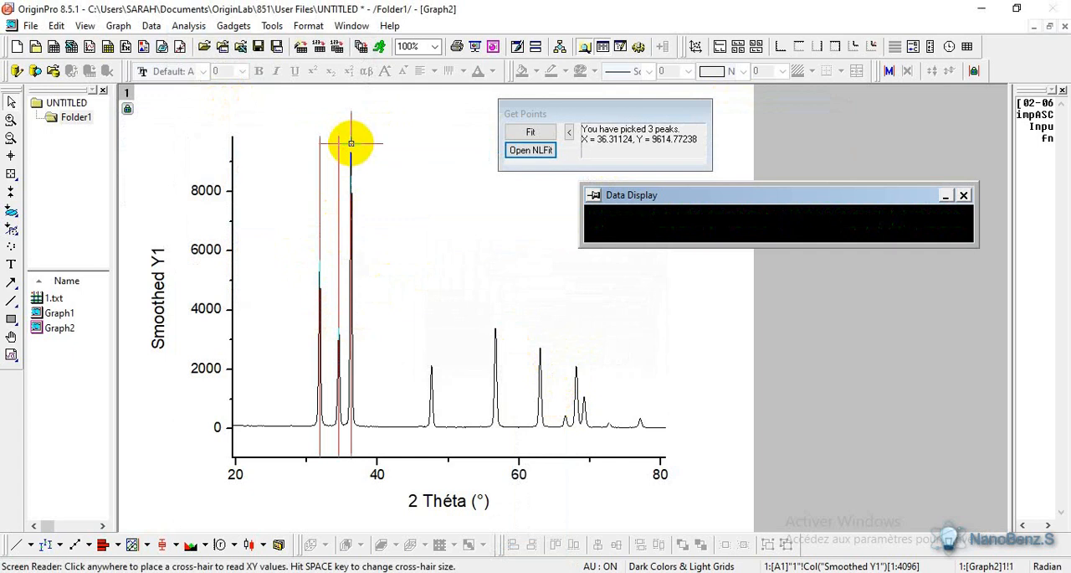
{"action": "double_click", "coordinate": [431, 365]}
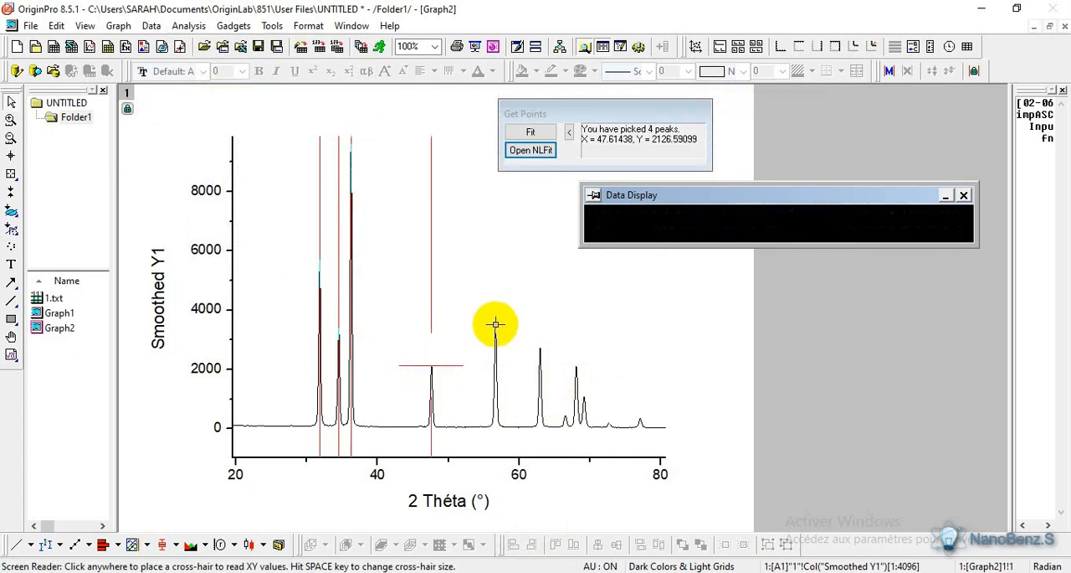
{"action": "double_click", "coordinate": [495, 327]}
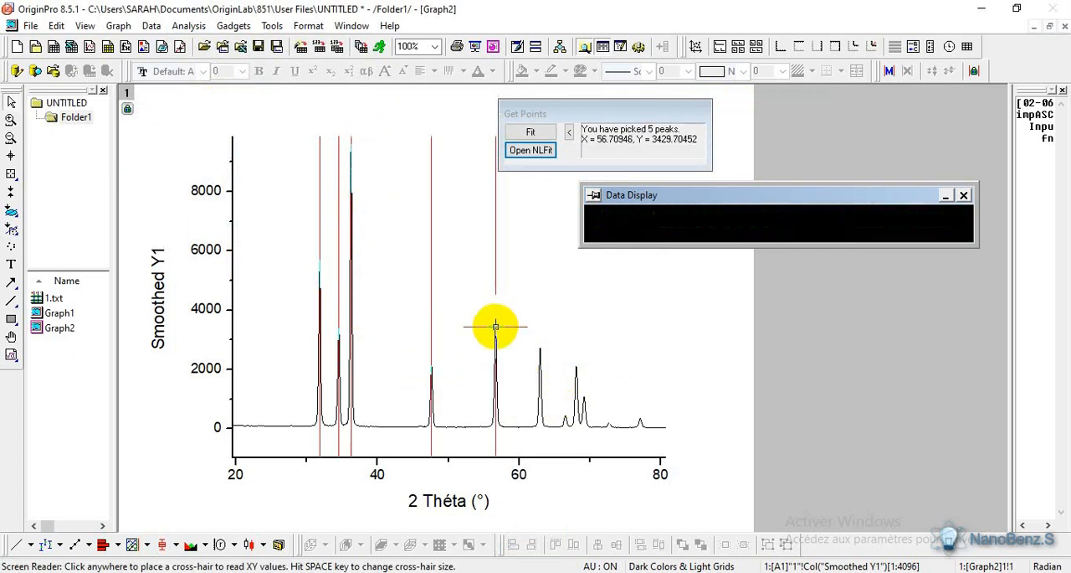
{"action": "double_click", "coordinate": [540, 347]}
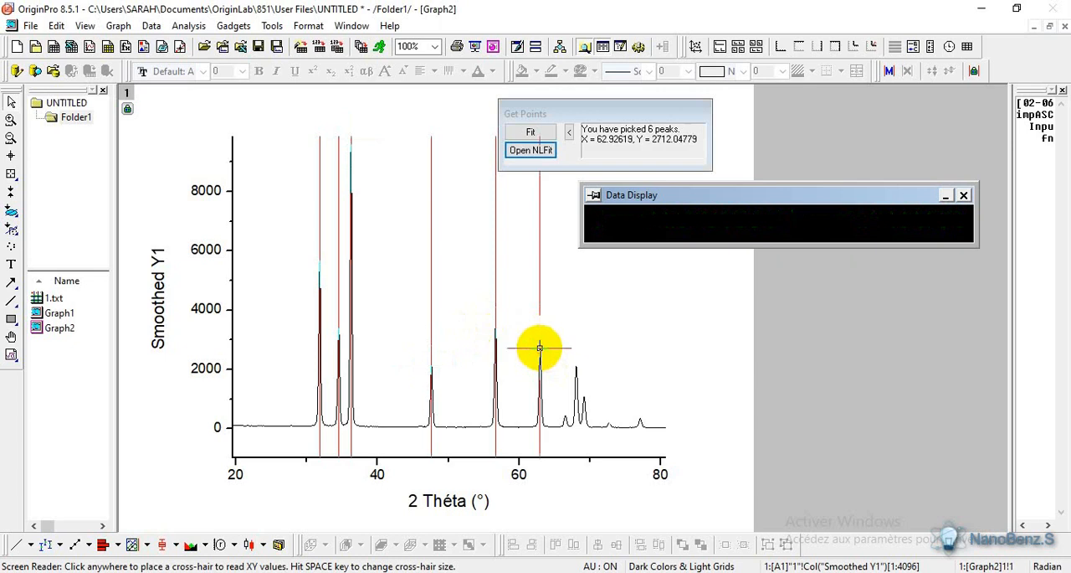
{"action": "double_click", "coordinate": [565, 416]}
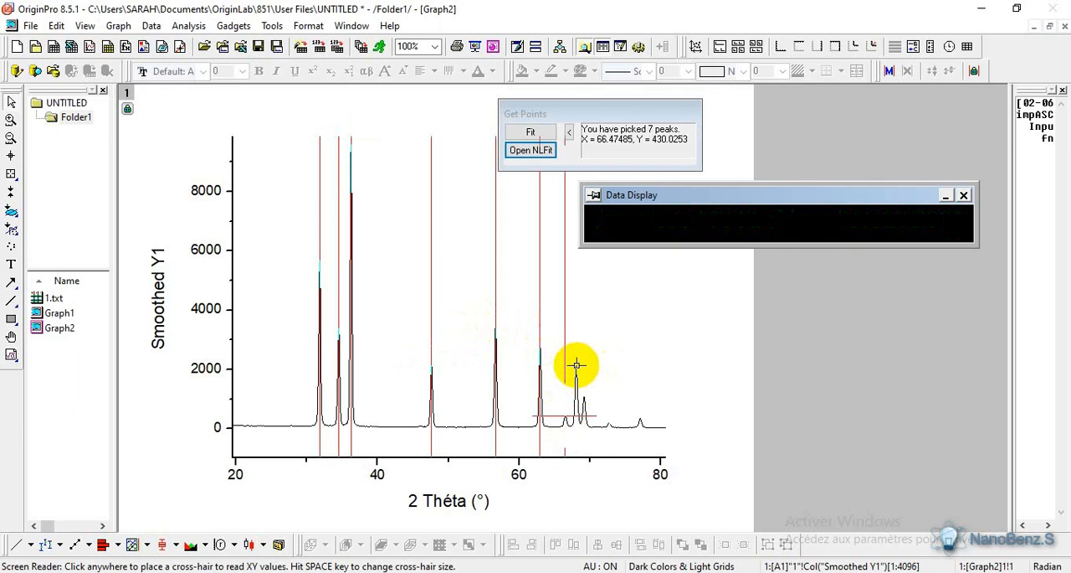
{"action": "double_click", "coordinate": [576, 365]}
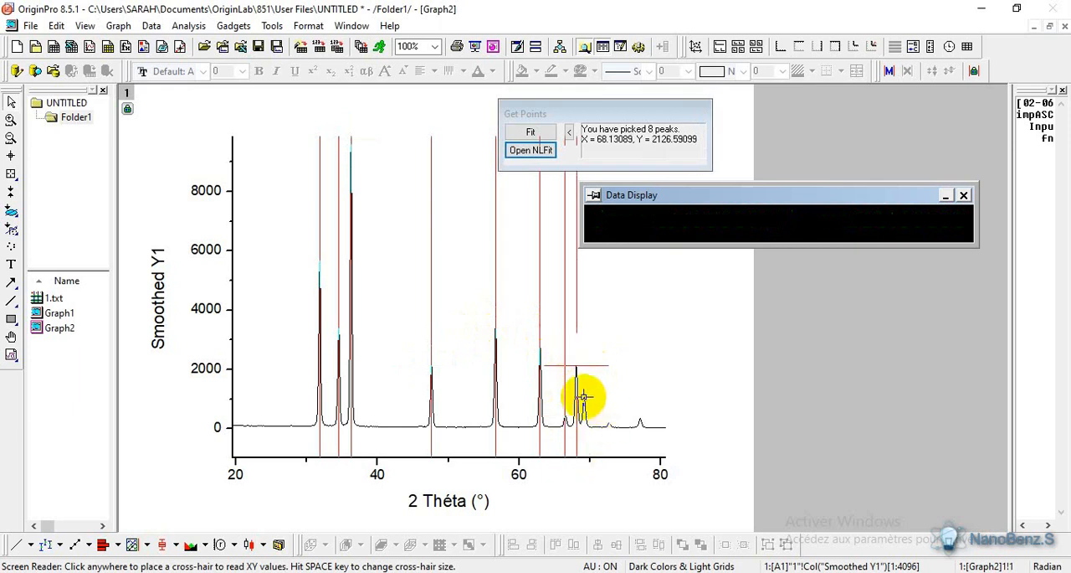
{"action": "double_click", "coordinate": [583, 396]}
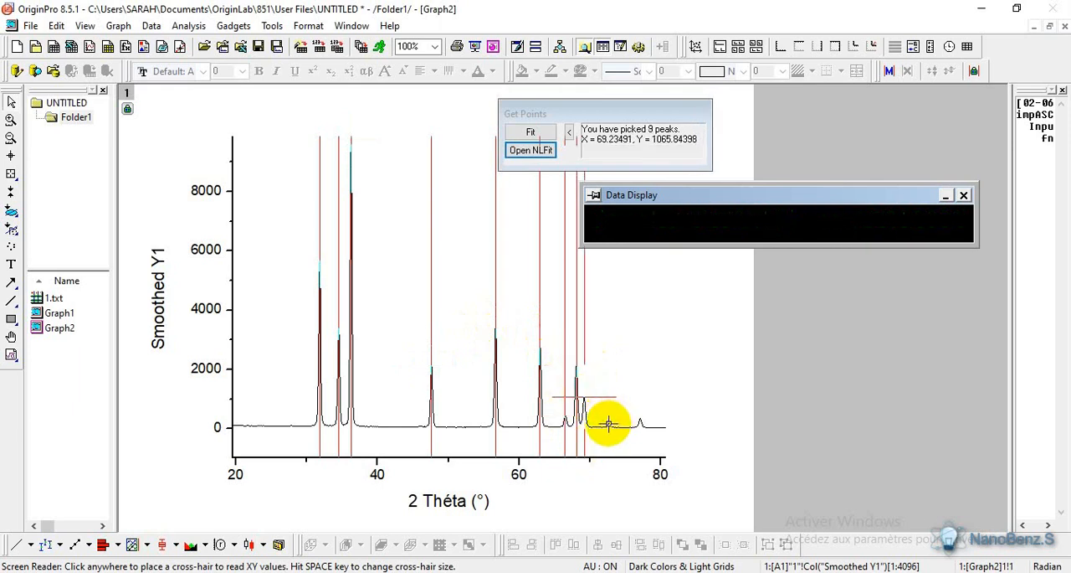
{"action": "double_click", "coordinate": [608, 423]}
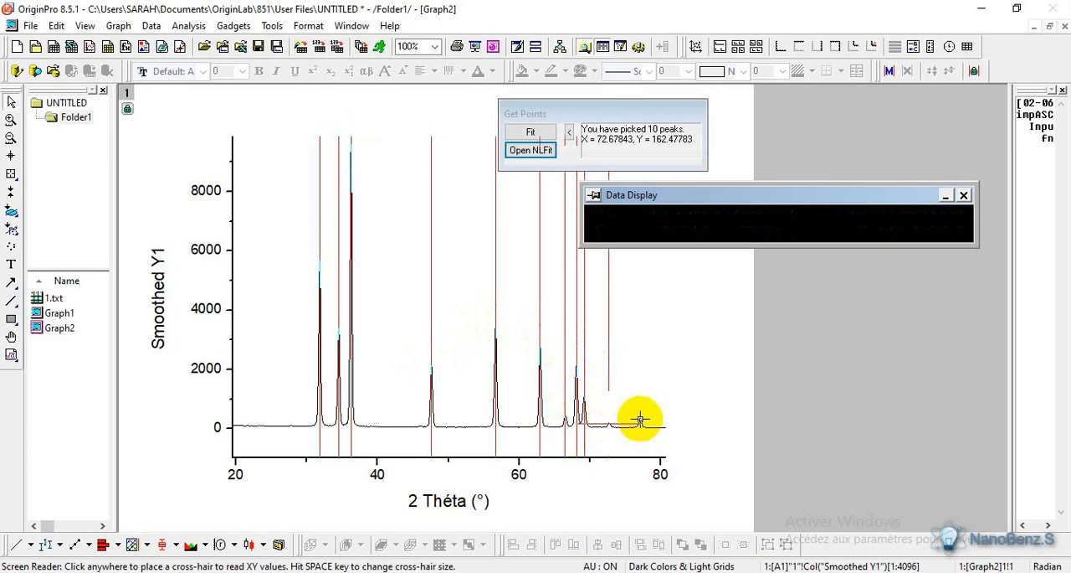
{"action": "double_click", "coordinate": [640, 418]}
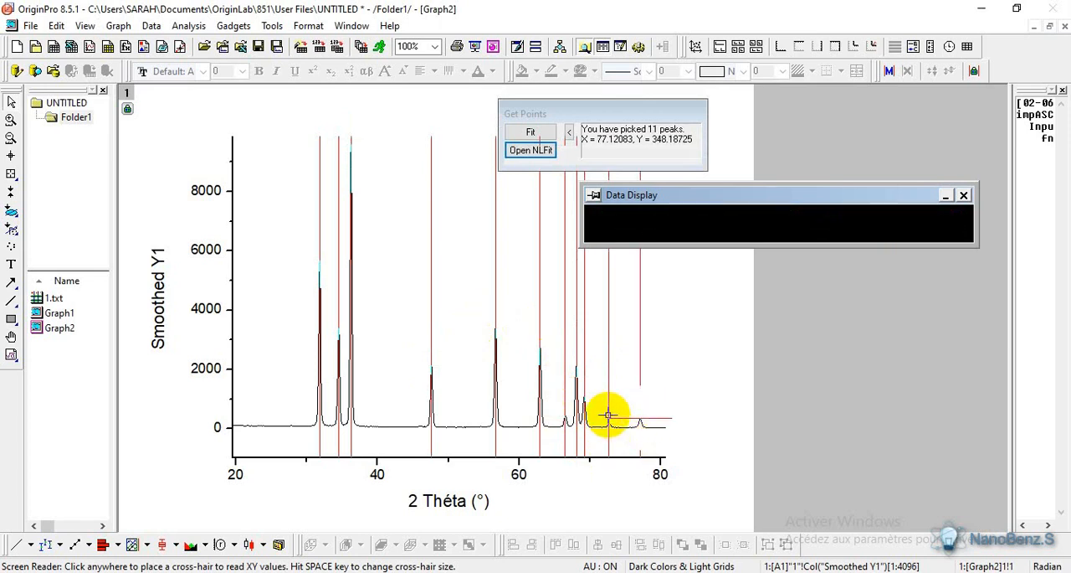
- Open the NLFit settings for the eleven picked peaks and run the Gaussian fit
{"action": "left_click", "coordinate": [530, 150]}
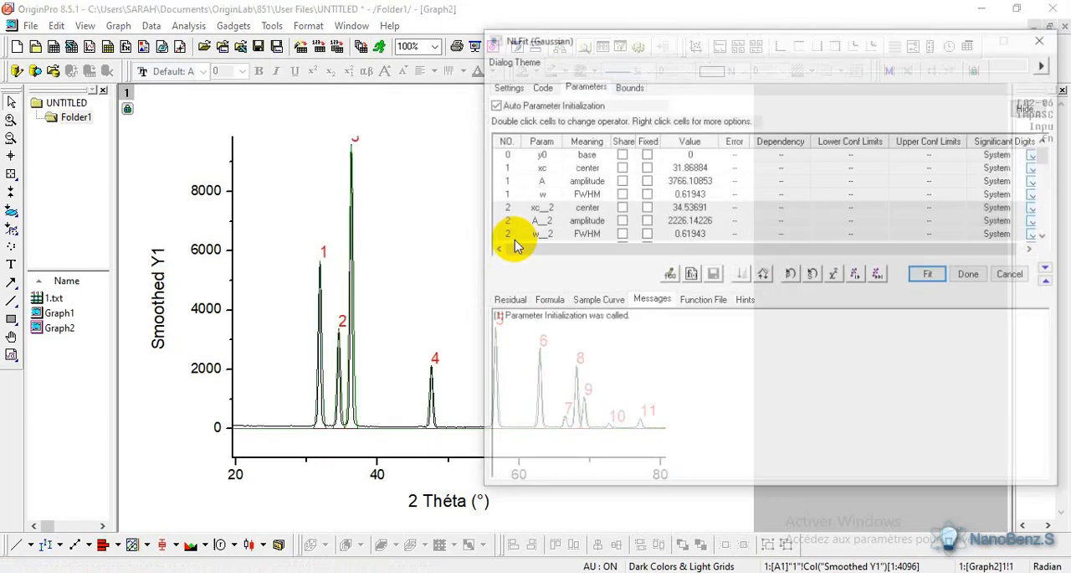
{"action": "left_click_drag", "start_coordinate": [778, 46], "coordinate": [756, 90]}
{"action": "left_click", "coordinate": [856, 319]}
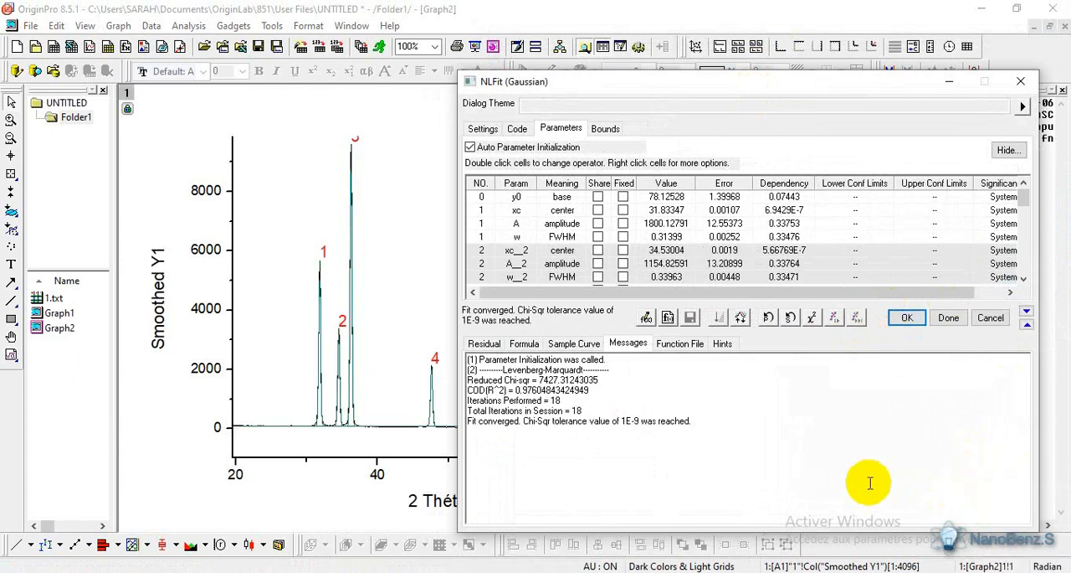
- View the fit's function file, finish the Gaussian fit and accept switching to its report sheet
{"action": "left_click", "coordinate": [679, 343]}
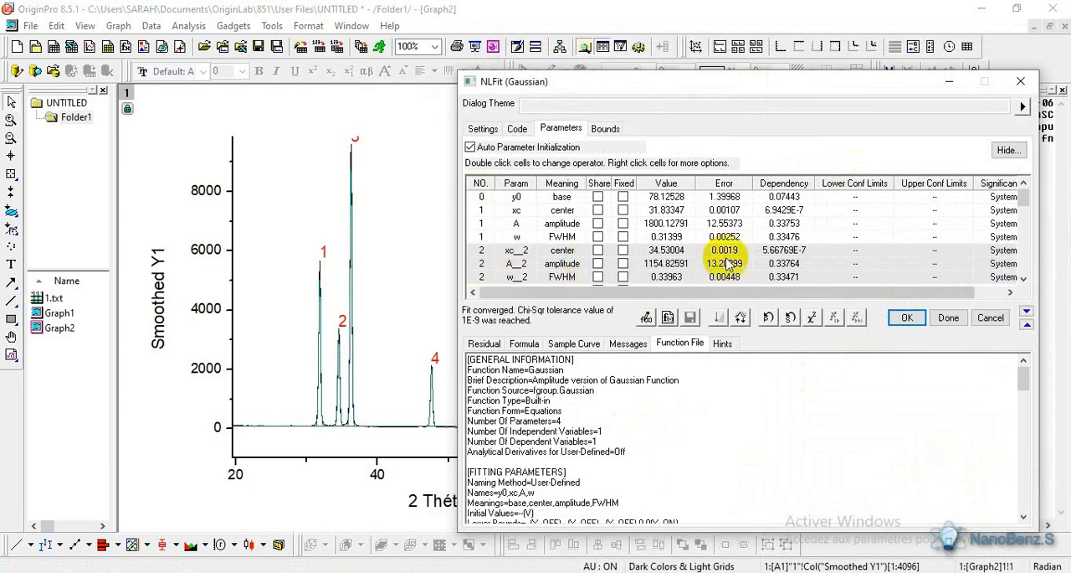
{"action": "mouse_move", "coordinate": [1022, 194]}
{"action": "left_mouse_down"}
{"action": "mouse_move", "coordinate": [1021, 265]}
{"action": "mouse_move", "coordinate": [1022, 188]}
{"action": "left_mouse_up"}
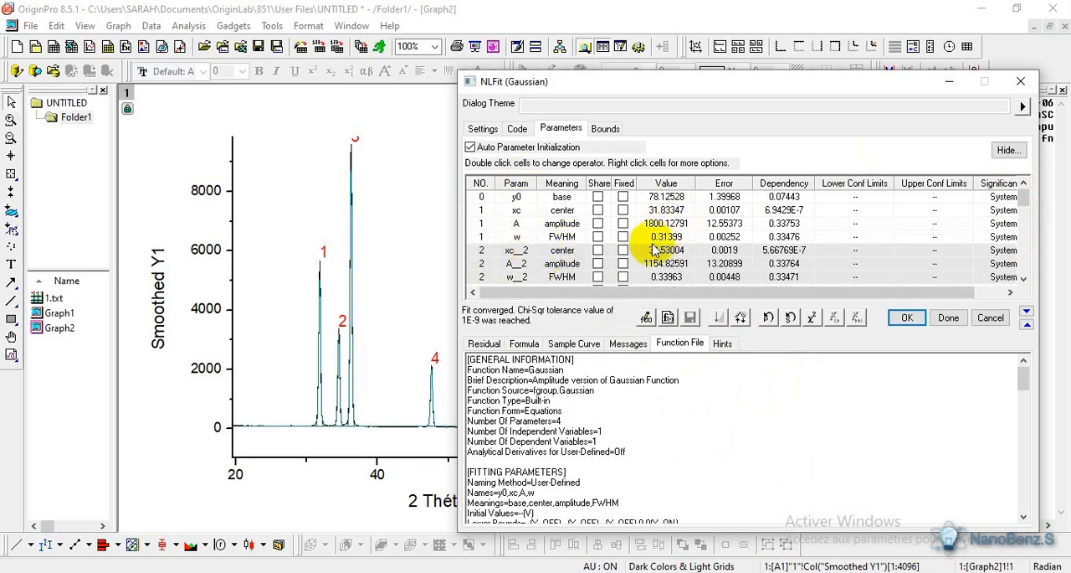
{"action": "left_click", "coordinate": [948, 322]}
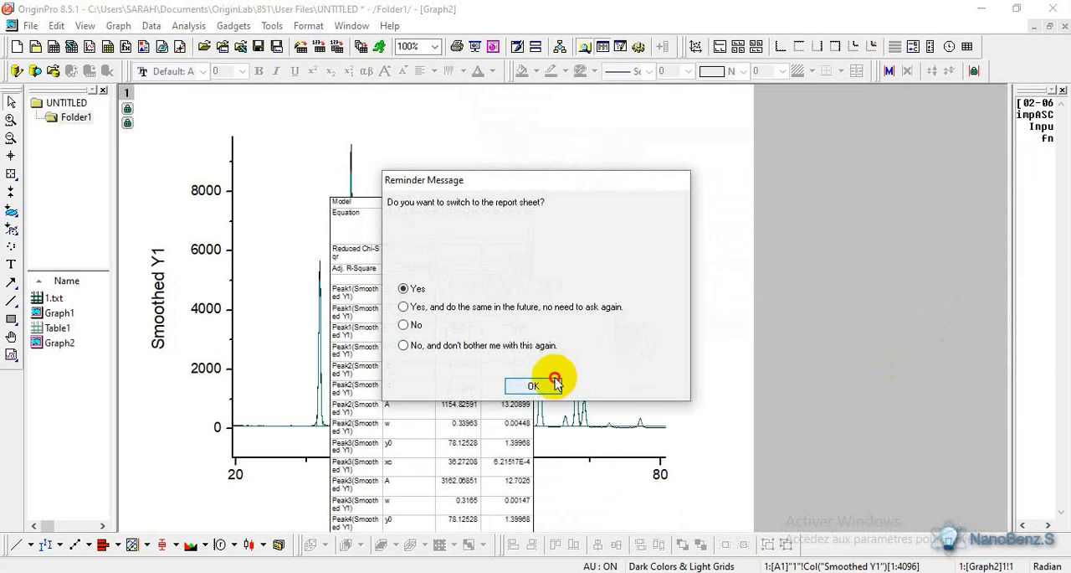
{"action": "left_click", "coordinate": [552, 382]}
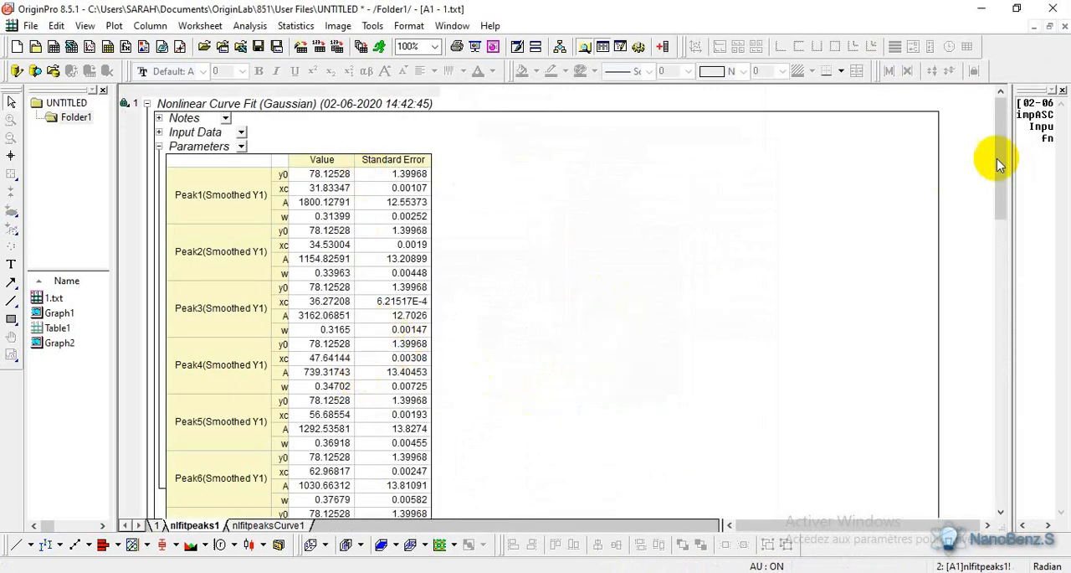
- Copy the first three xc values from the report's Summary table into F6:F8 under 2 Théta (°) in the Excel workbook Book1
{"action": "left_click_drag", "start_coordinate": [1000, 157], "coordinate": [996, 376]}
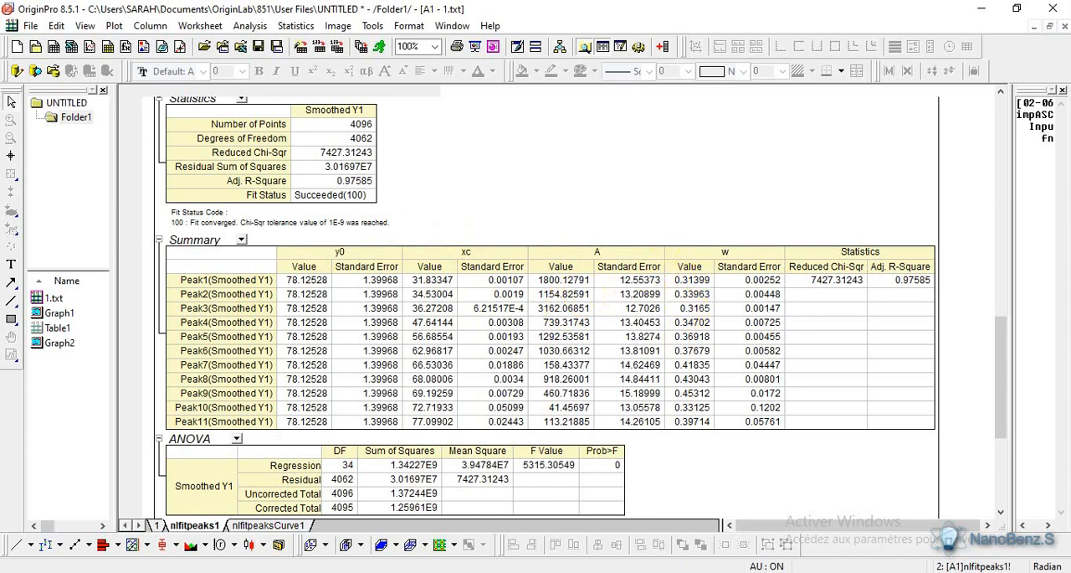
{"action": "left_click_drag", "start_coordinate": [431, 282], "coordinate": [436, 308]}
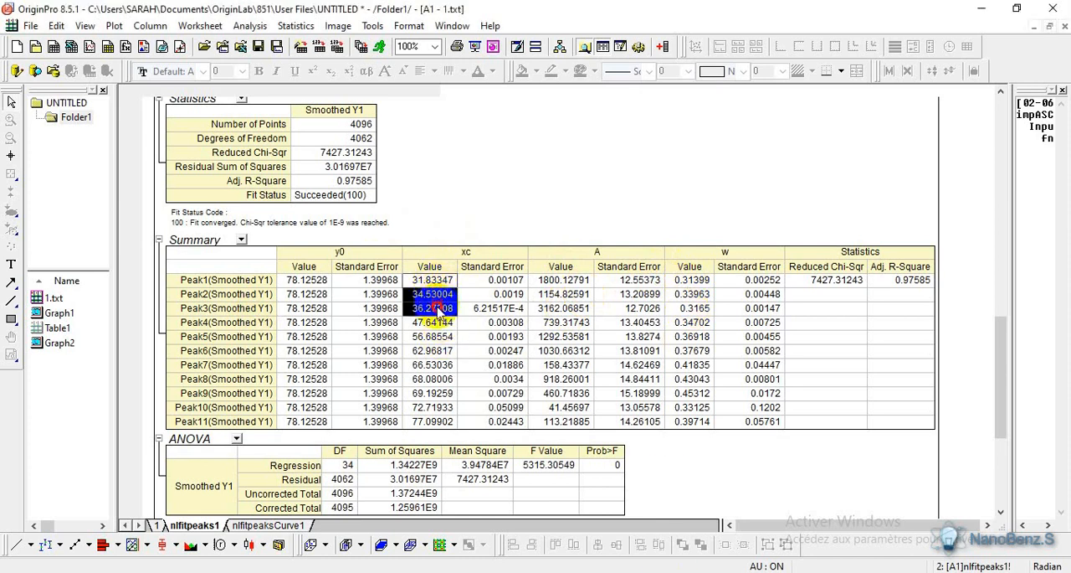
{"action": "right_click", "coordinate": [438, 308]}
{"action": "left_click", "coordinate": [452, 319]}
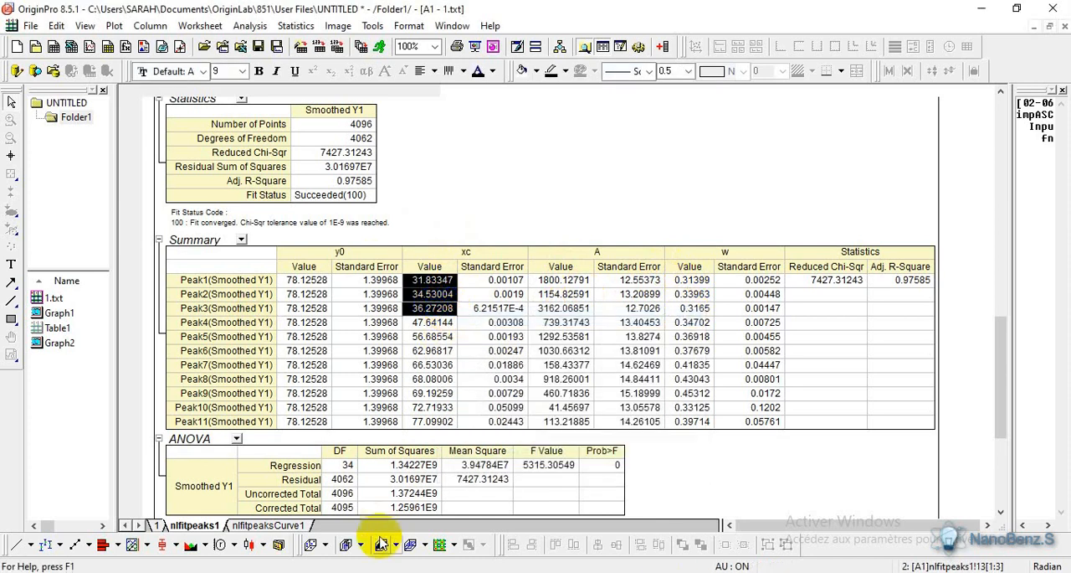
{"action": "left_click", "coordinate": [373, 570]}
{"action": "left_click_drag", "start_coordinate": [352, 256], "coordinate": [351, 287]}
{"action": "key", "text": "ctrl+v"}
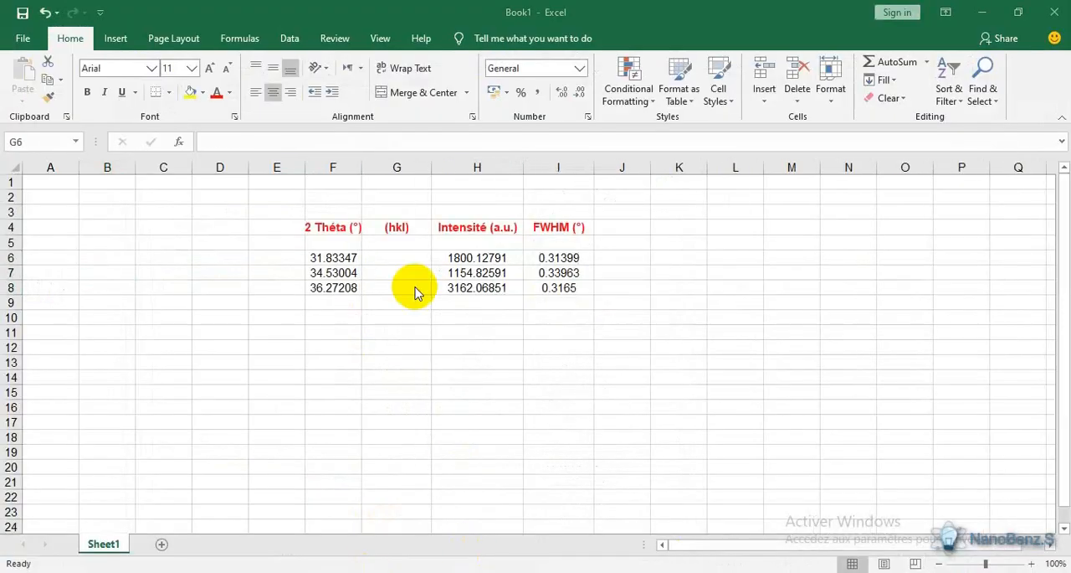
- Enter the Miller indices (100)., (002). and (101). in G6:G8 of the (hkl) column
{"action": "double_click", "coordinate": [412, 257]}
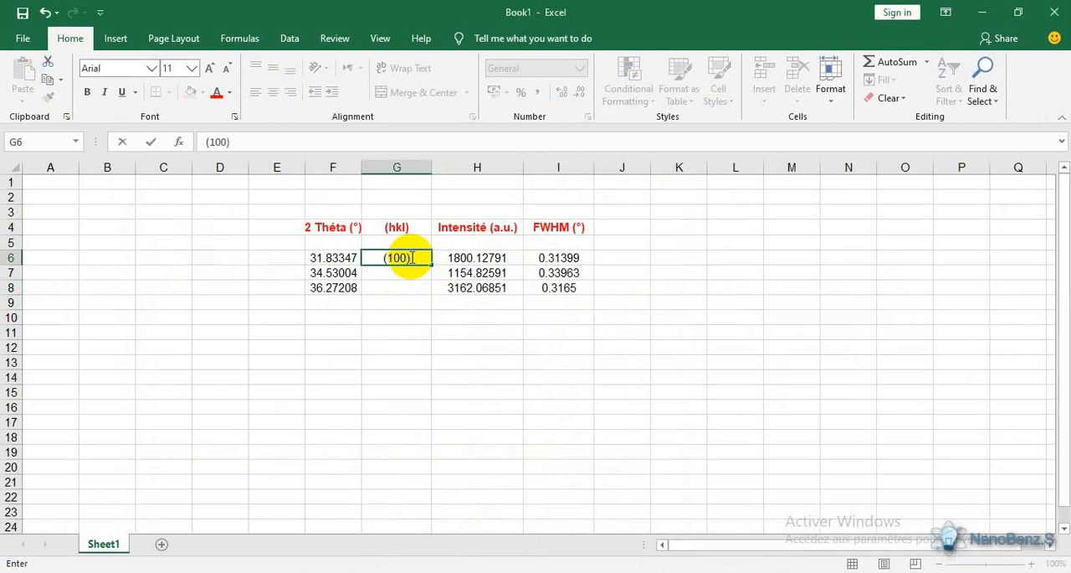
{"action": "left_click", "coordinate": [406, 270]}
{"action": "double_click", "coordinate": [409, 272]}
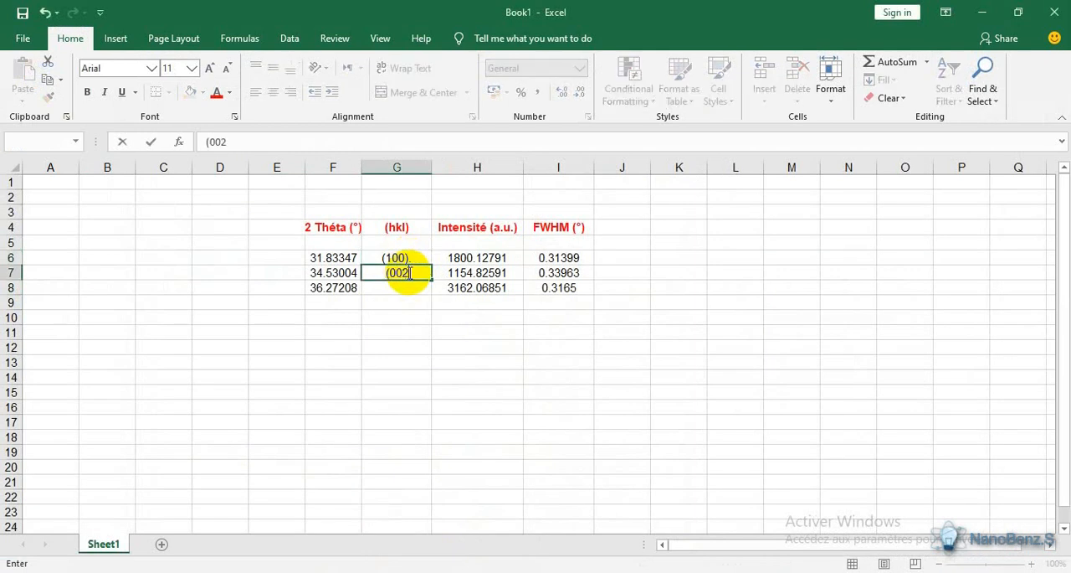
{"action": "left_click", "coordinate": [409, 286]}
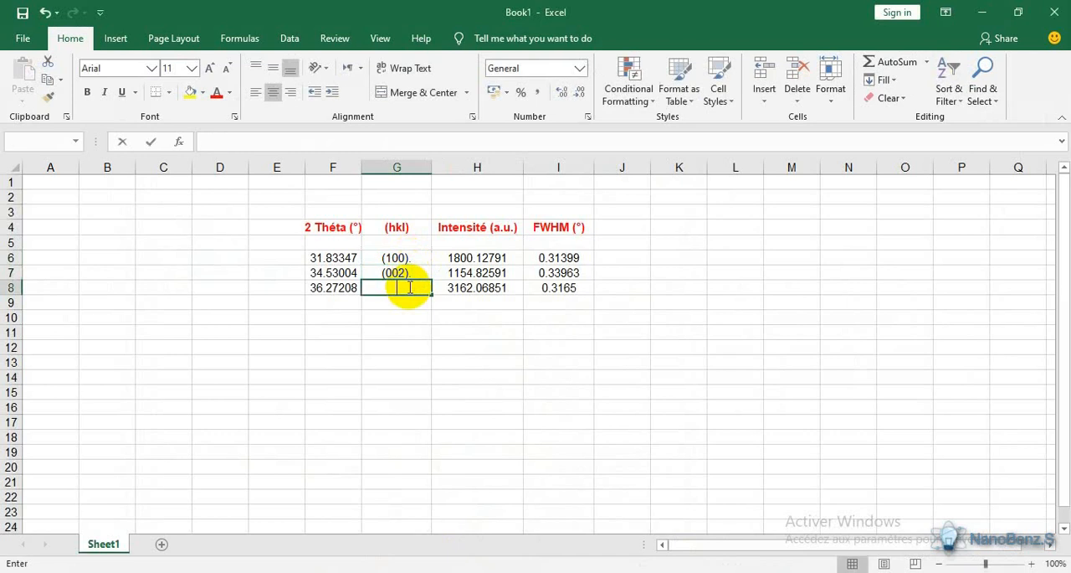
{"action": "double_click", "coordinate": [410, 287]}
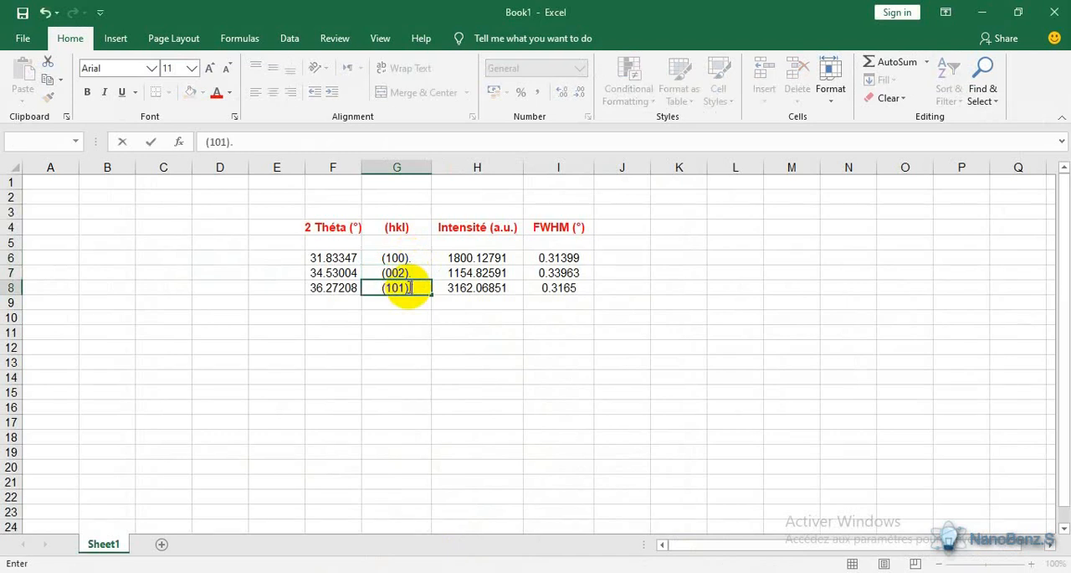
- Add the column headers N°, Echantilions and Phases in C4, D4 and E4
{"action": "left_click", "coordinate": [285, 229]}
{"action": "double_click", "coordinate": [286, 230]}
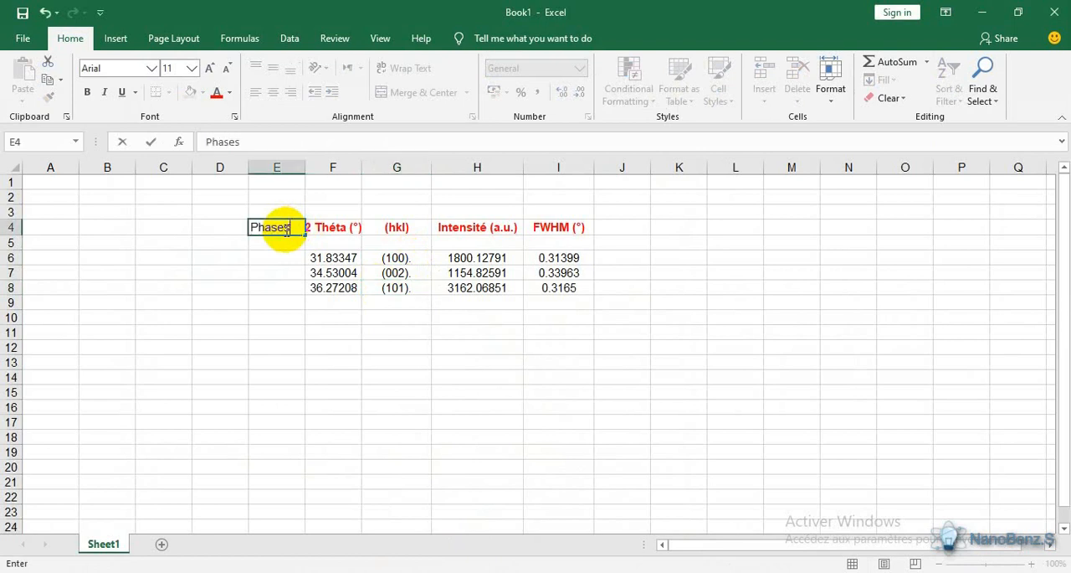
{"action": "left_click", "coordinate": [172, 227]}
{"action": "double_click", "coordinate": [172, 227]}
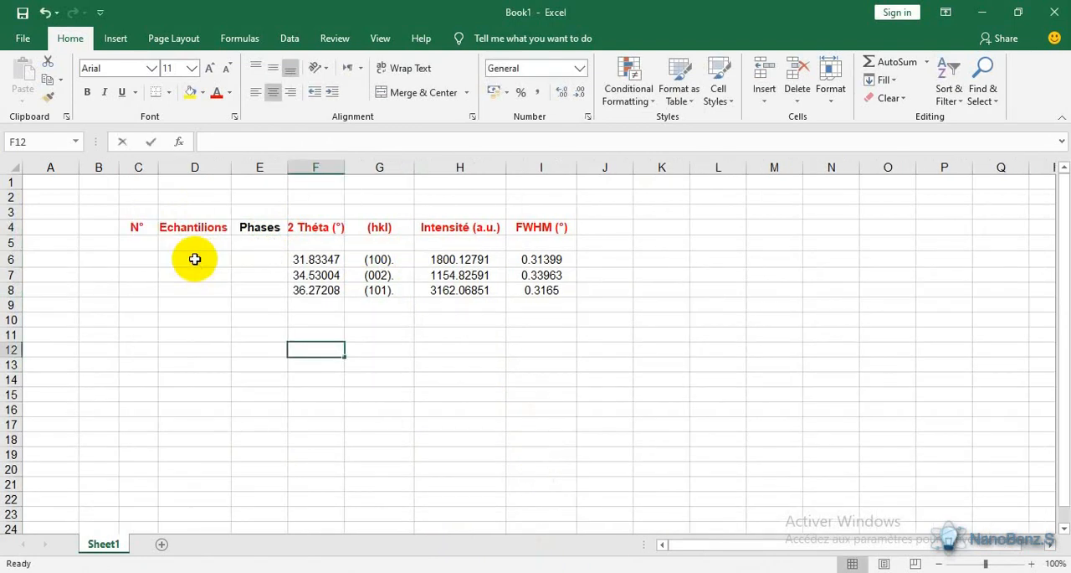
- Enter ZnO in cell D6 under Echantilions using the on-screen keyboard
{"action": "left_click", "coordinate": [194, 259]}
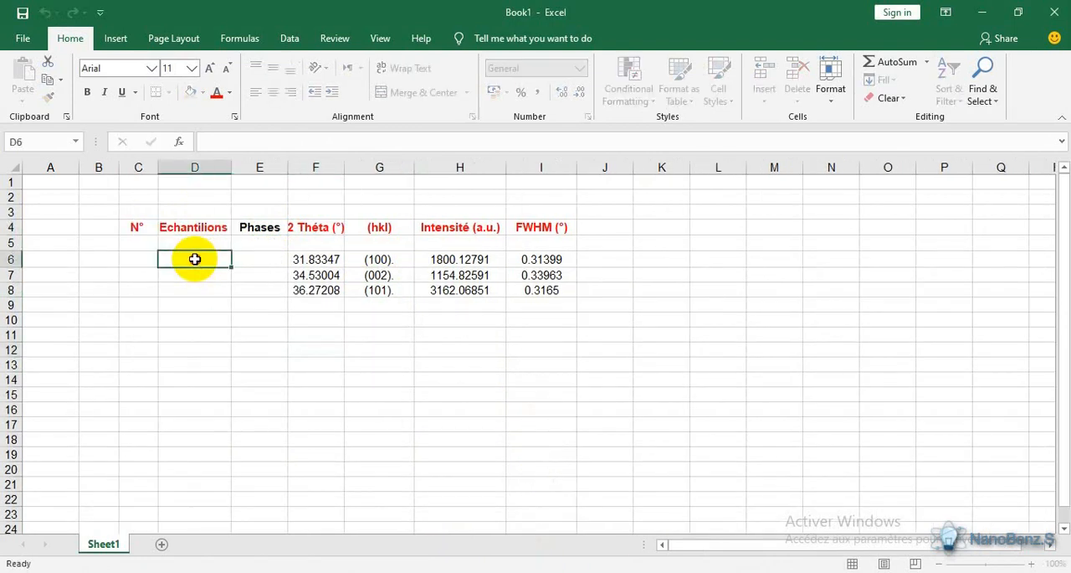
{"action": "double_click", "coordinate": [195, 259]}
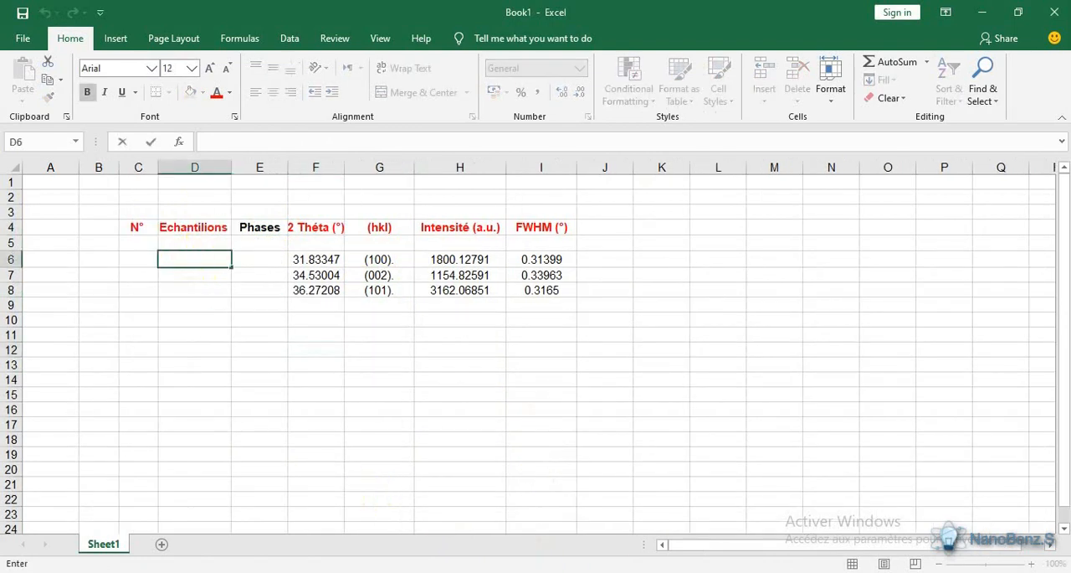
{"action": "left_click", "coordinate": [177, 532]}
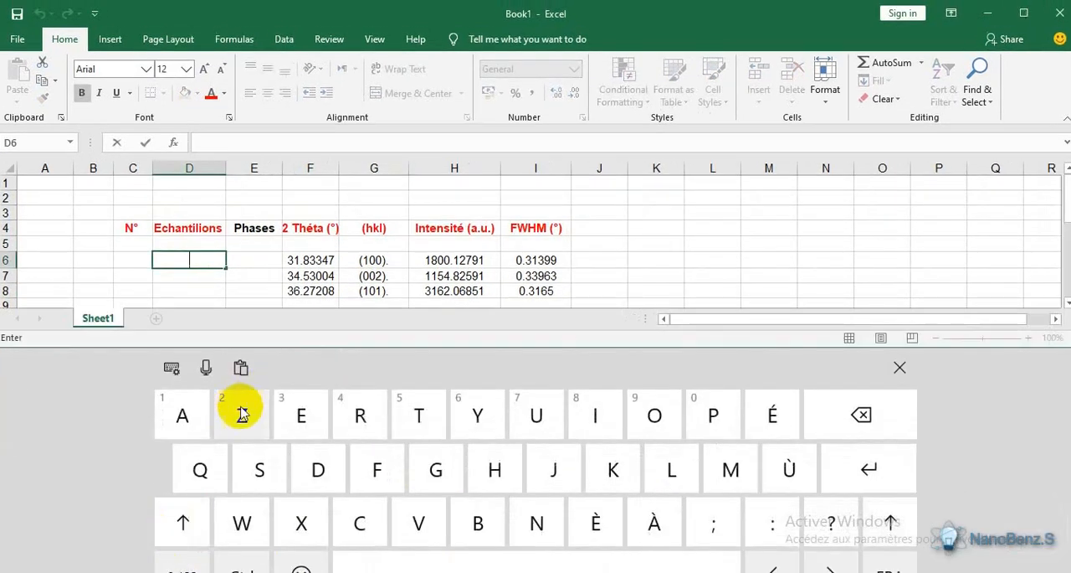
{"action": "left_click", "coordinate": [242, 412]}
{"action": "left_click", "coordinate": [537, 522]}
{"action": "left_click", "coordinate": [186, 526]}
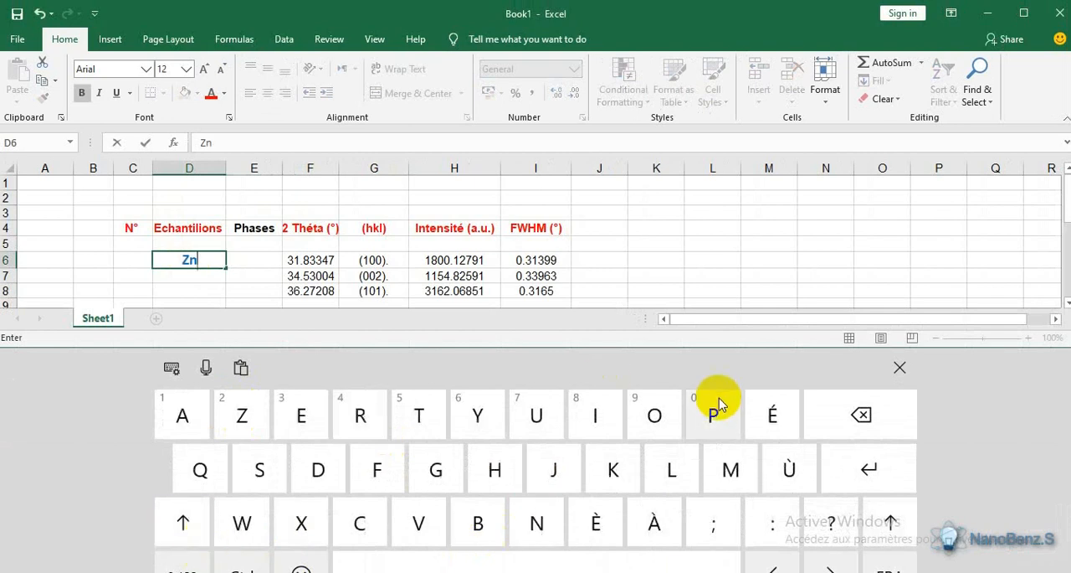
{"action": "left_click", "coordinate": [654, 412]}
{"action": "left_click", "coordinate": [900, 367]}
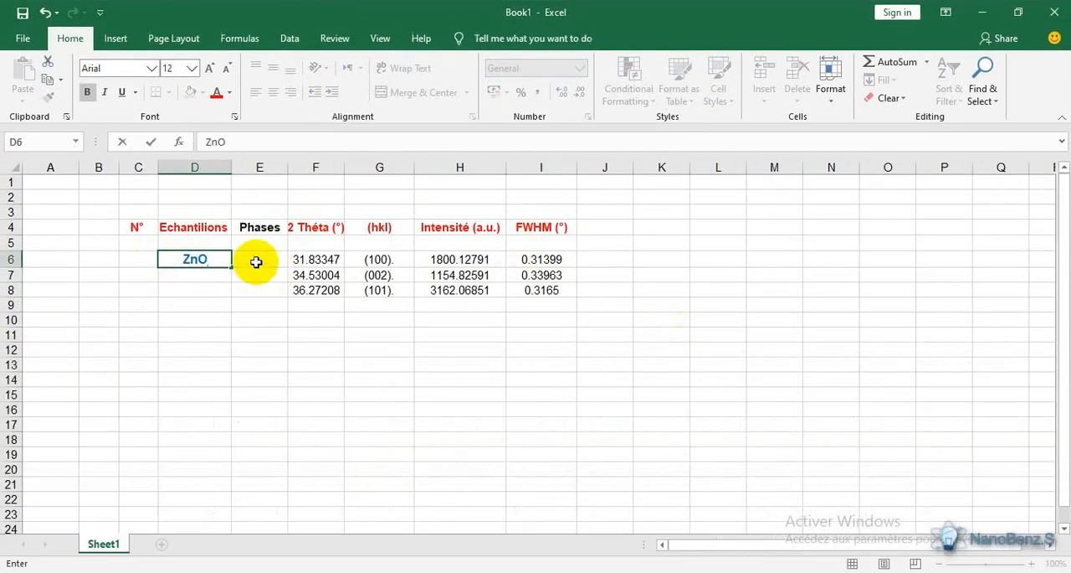
- Copy ZnO from D6 into cell E6 under Phases
{"action": "left_click", "coordinate": [234, 299]}
{"action": "left_click", "coordinate": [201, 249]}
{"action": "left_click", "coordinate": [201, 258]}
{"action": "right_click", "coordinate": [202, 259]}
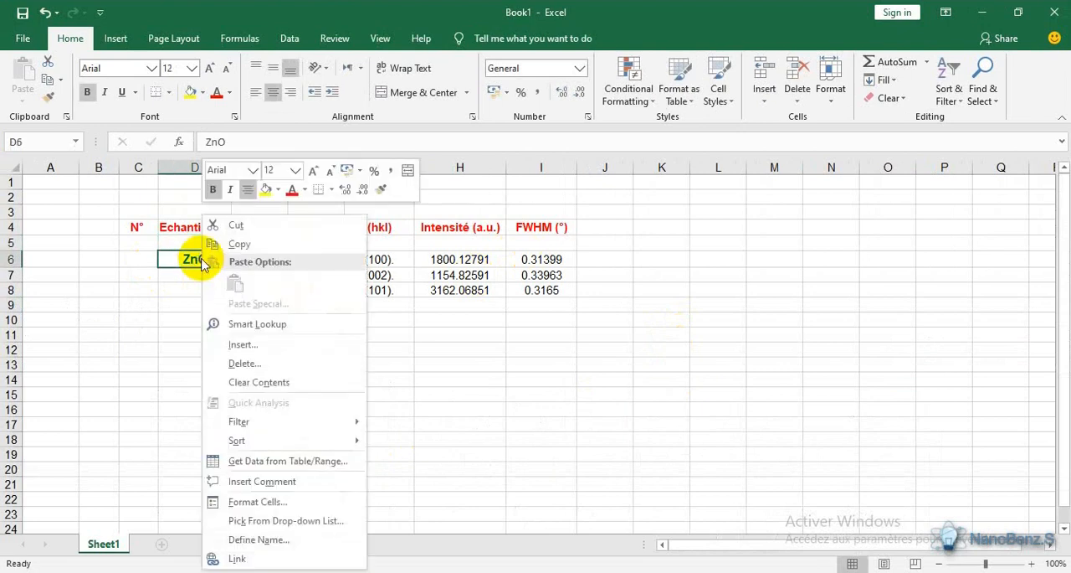
{"action": "left_click", "coordinate": [239, 243]}
{"action": "right_click", "coordinate": [257, 258]}
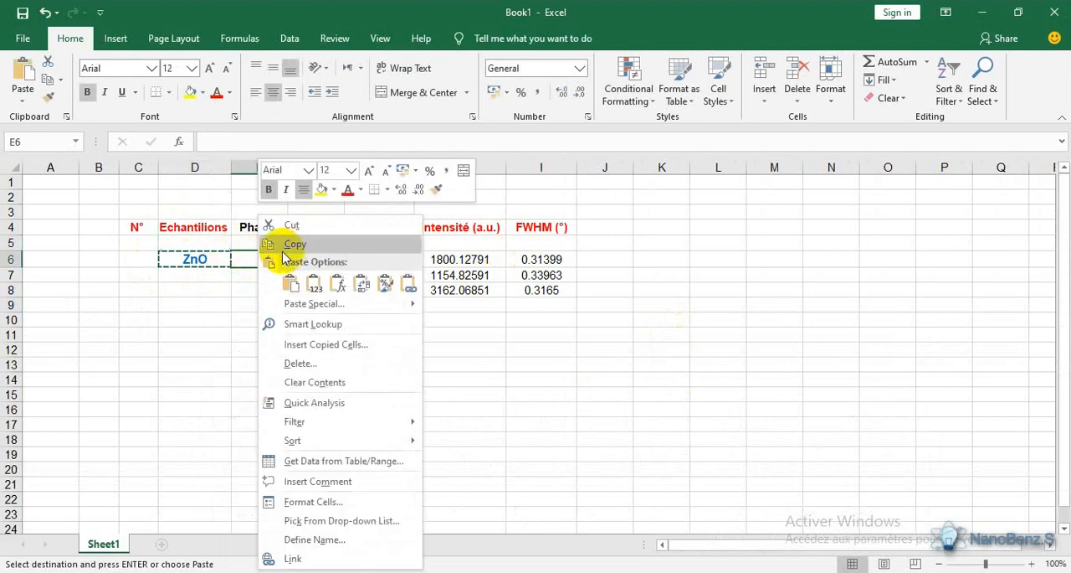
{"action": "left_click", "coordinate": [290, 283]}
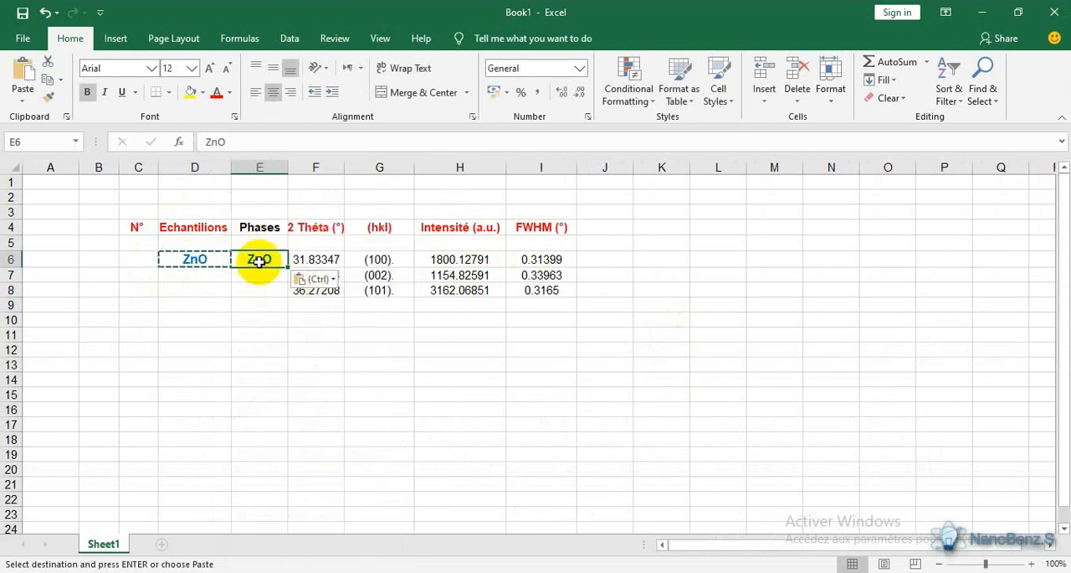
{"action": "left_click", "coordinate": [259, 305]}
- Set the font colour of ZnO in E6 to black and open cell C6 under N° for editing
{"action": "left_click", "coordinate": [263, 260]}
{"action": "left_click", "coordinate": [231, 92]}
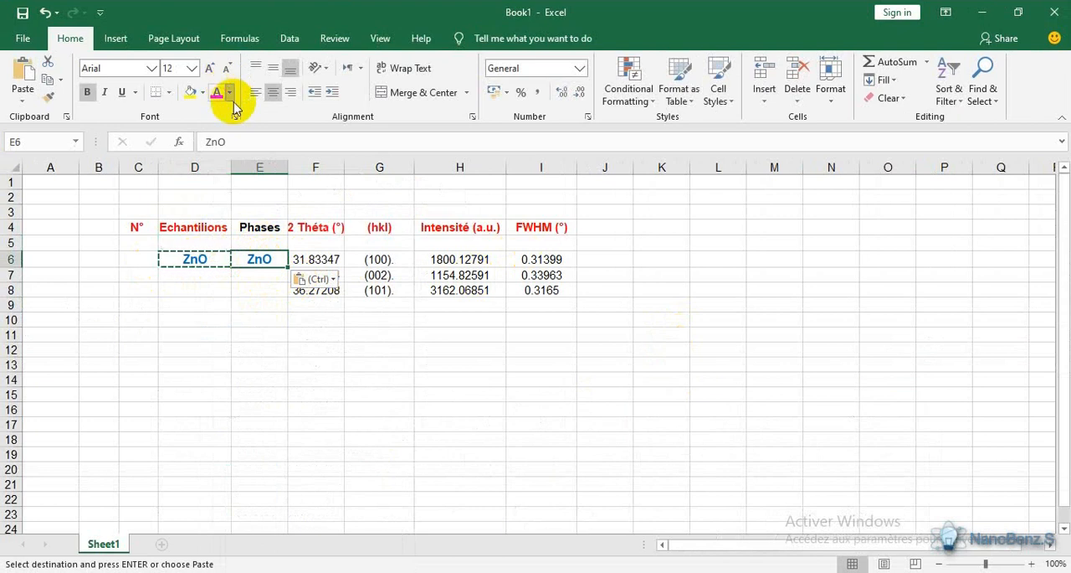
{"action": "left_click", "coordinate": [222, 109]}
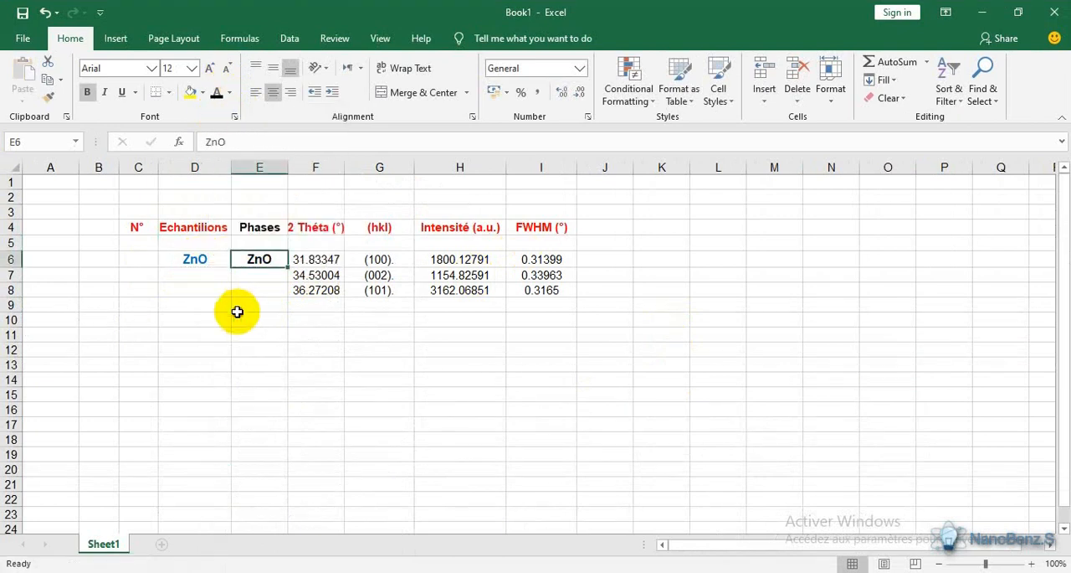
{"action": "left_click", "coordinate": [238, 311]}
{"action": "double_click", "coordinate": [142, 263]}
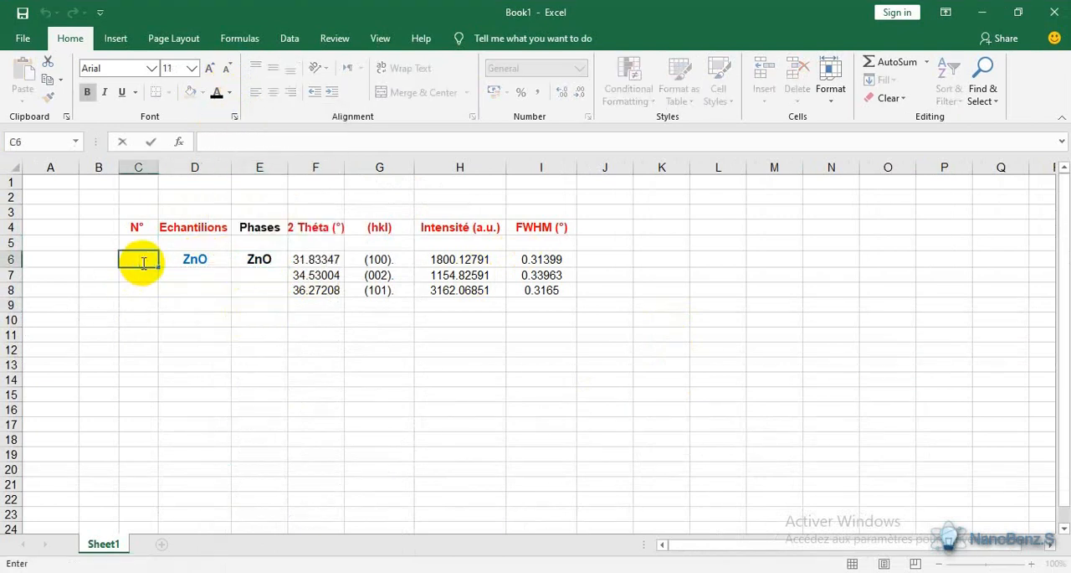
{"action": "left_click", "coordinate": [258, 316]}
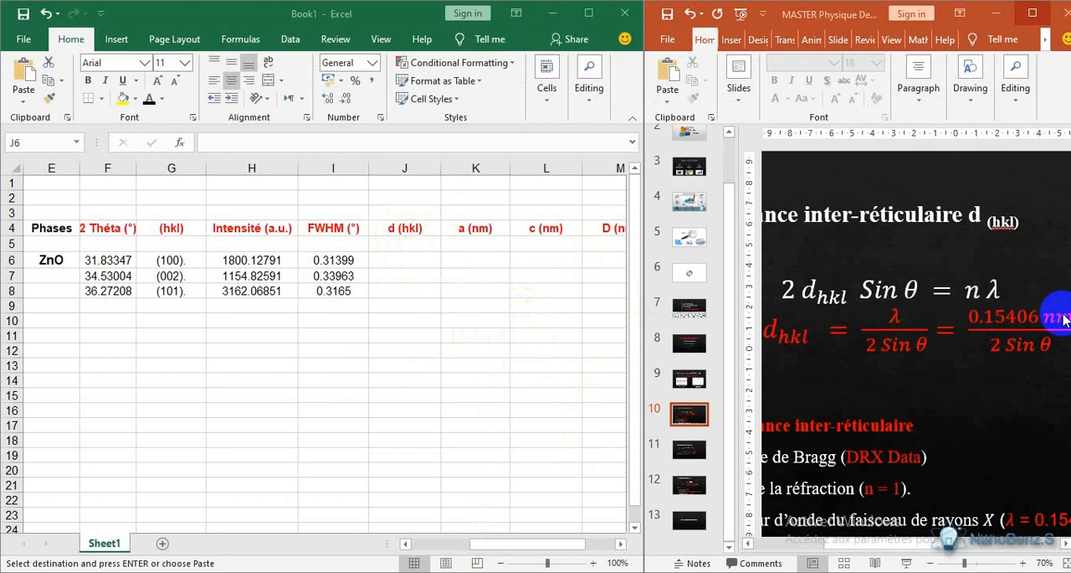
- Copy the wavelength value 0.15406 from the d(hkl) formula on slide 10 in PowerPoint
{"action": "left_click", "coordinate": [971, 322]}
{"action": "left_click_drag", "start_coordinate": [968, 318], "coordinate": [1040, 318]}
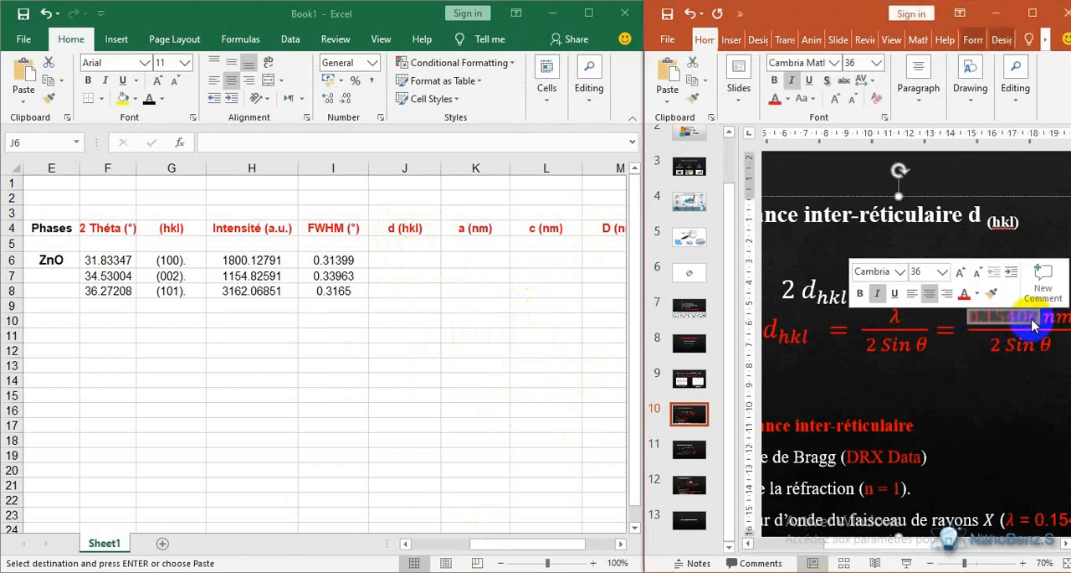
{"action": "right_click", "coordinate": [1031, 323]}
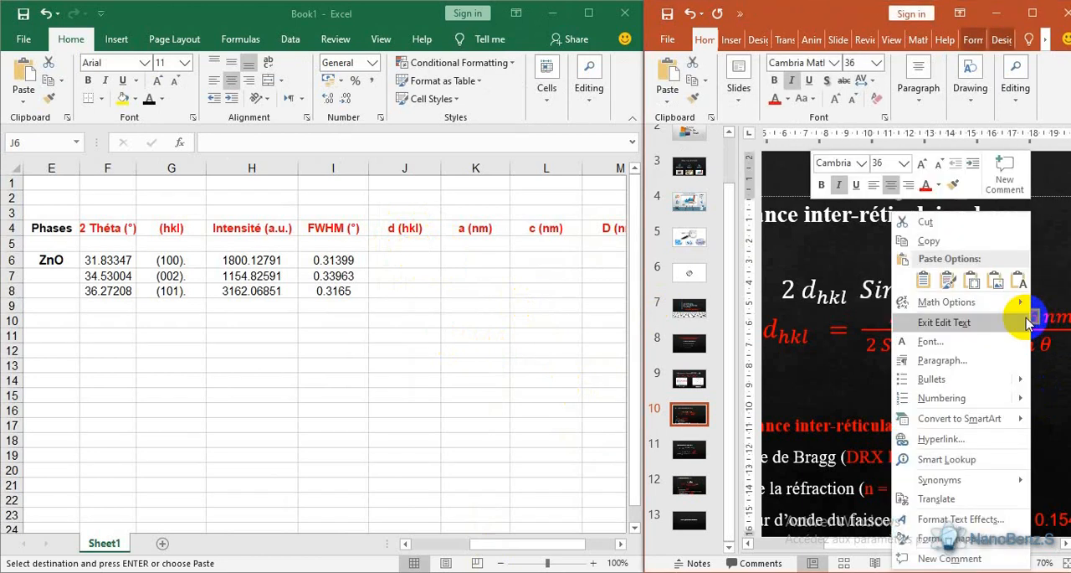
{"action": "left_click", "coordinate": [929, 241]}
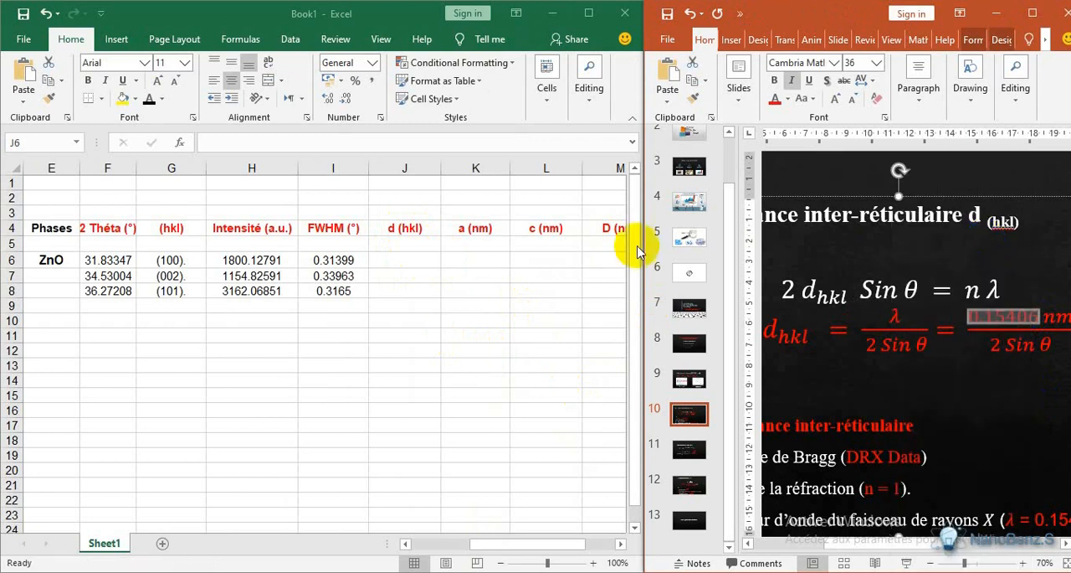
- Begin the d(hkl) formula in cell J6 with =0.15406/(2*, pasting the copied wavelength value
{"action": "left_click", "coordinate": [409, 262]}
{"action": "double_click", "coordinate": [403, 260]}
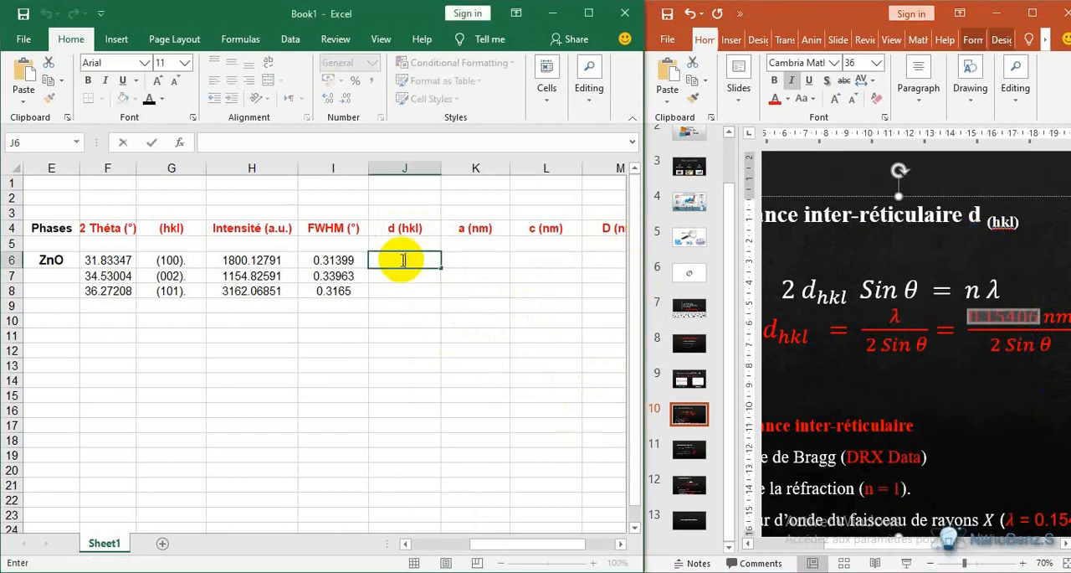
{"action": "type", "text": "="}
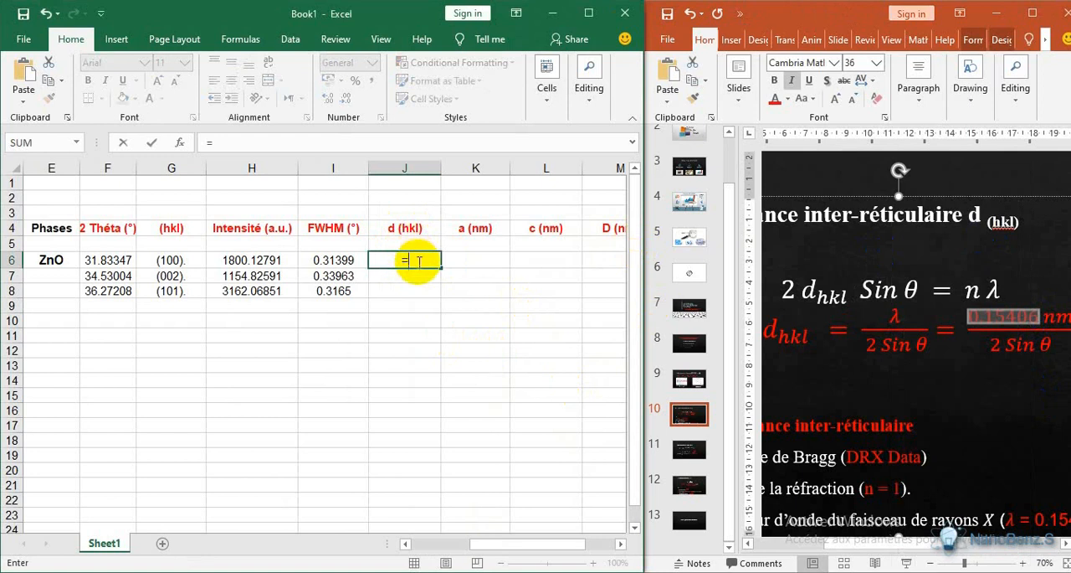
{"action": "right_click", "coordinate": [418, 265]}
{"action": "left_click", "coordinate": [451, 331]}
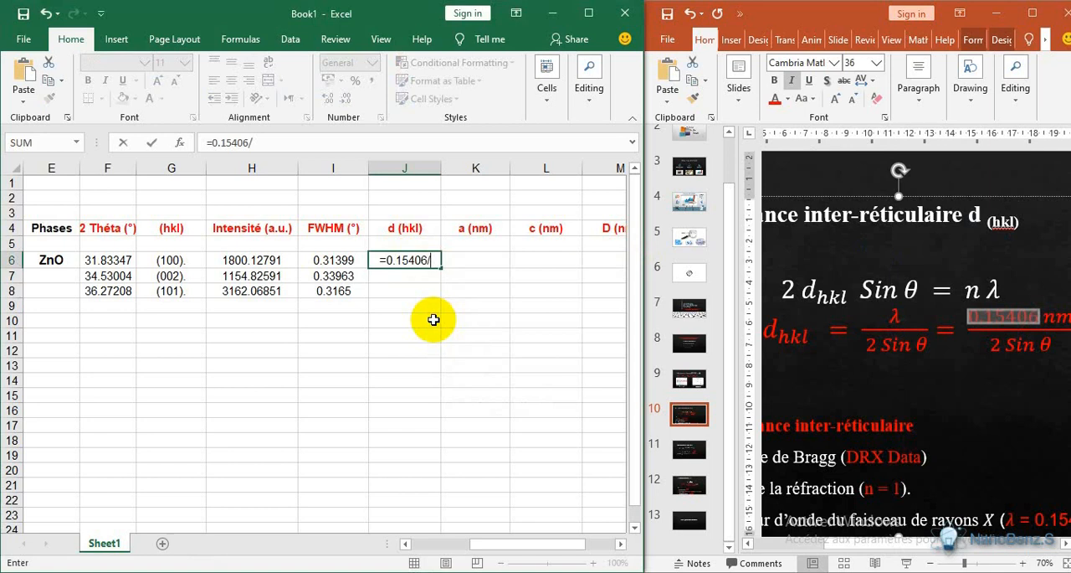
{"action": "type", "text": "/(2"}
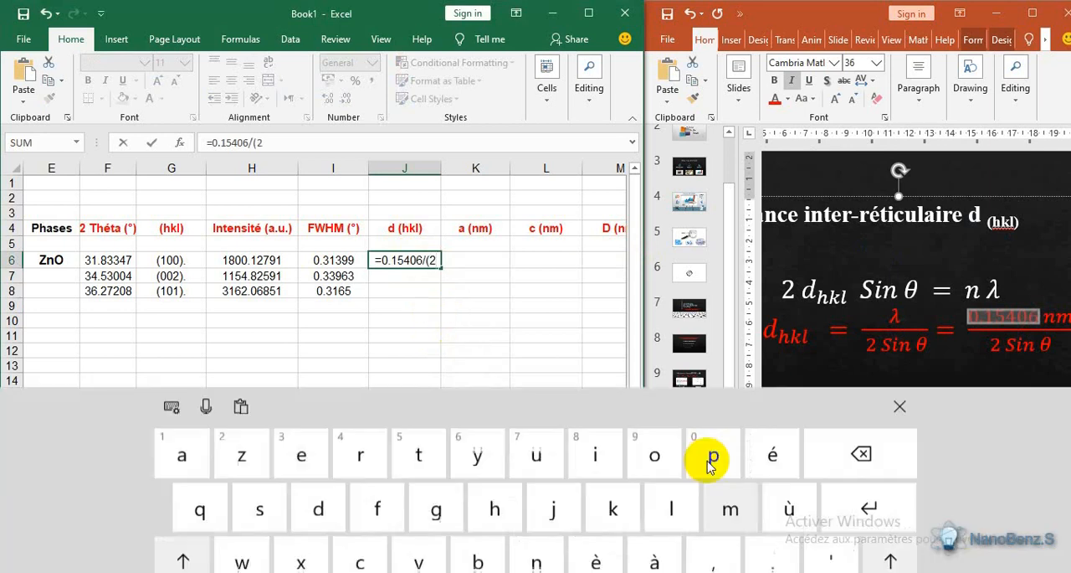
{"action": "left_click", "coordinate": [173, 530]}
{"action": "left_click", "coordinate": [179, 568]}
{"action": "left_click", "coordinate": [538, 520]}
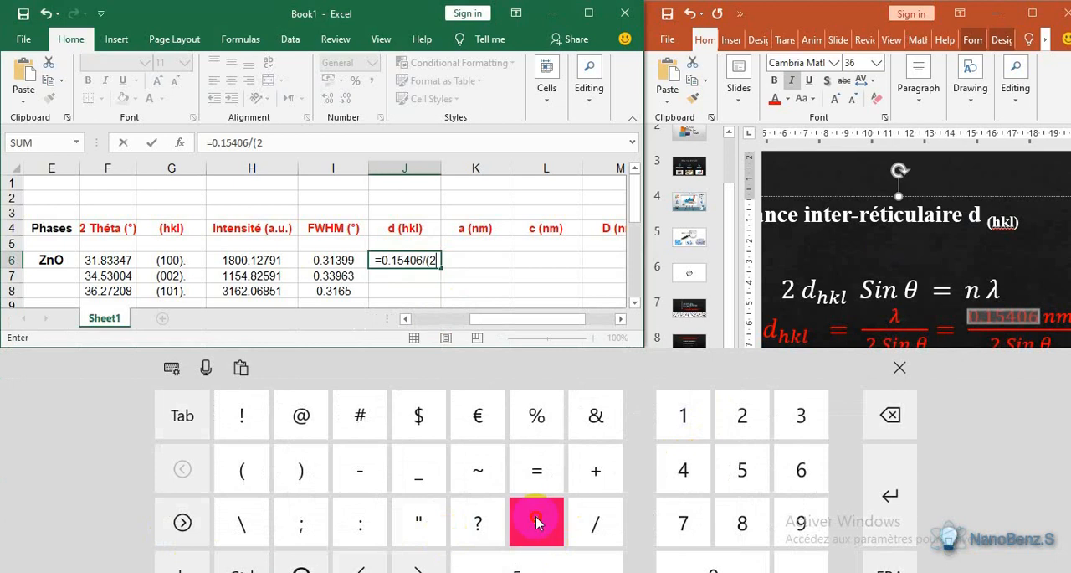
{"action": "left_click", "coordinate": [899, 366]}
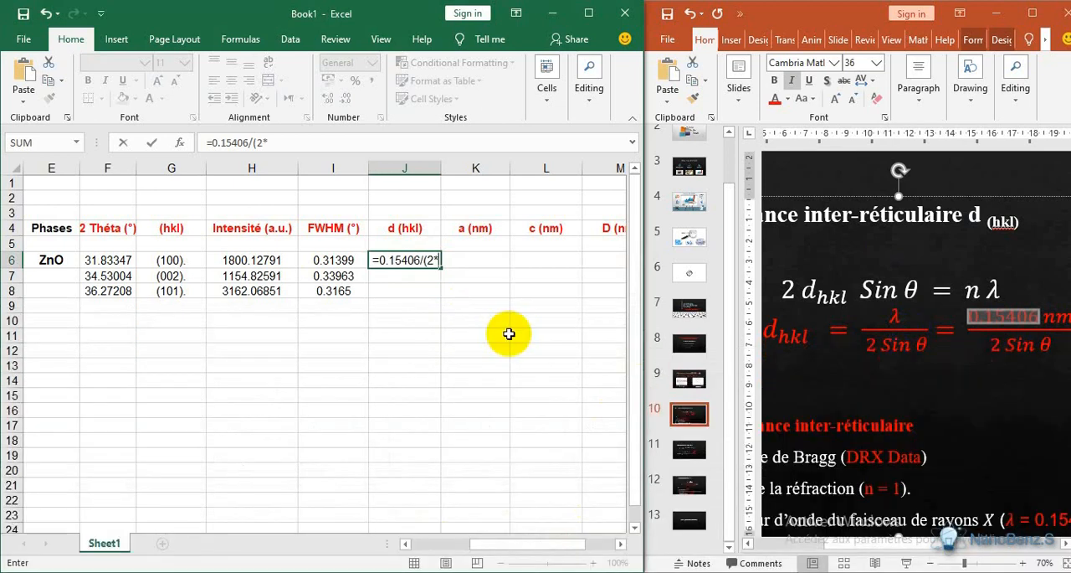
- Complete the J6 formula as =0.15406/(2*SIN(RADIANS(F6/2))) and fill it down to J8
{"action": "type", "text": "s"}
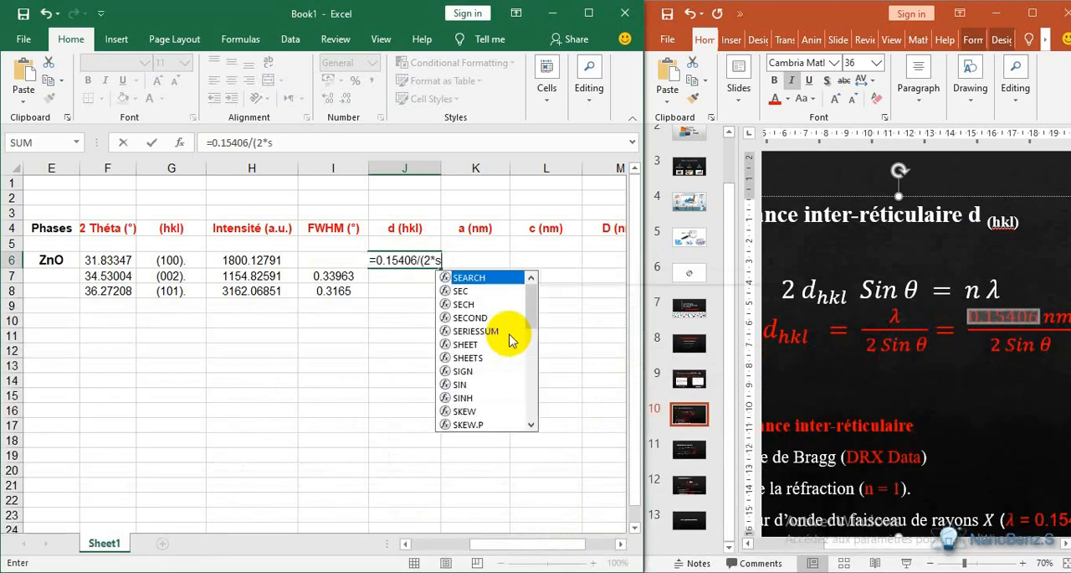
{"action": "double_click", "coordinate": [462, 384]}
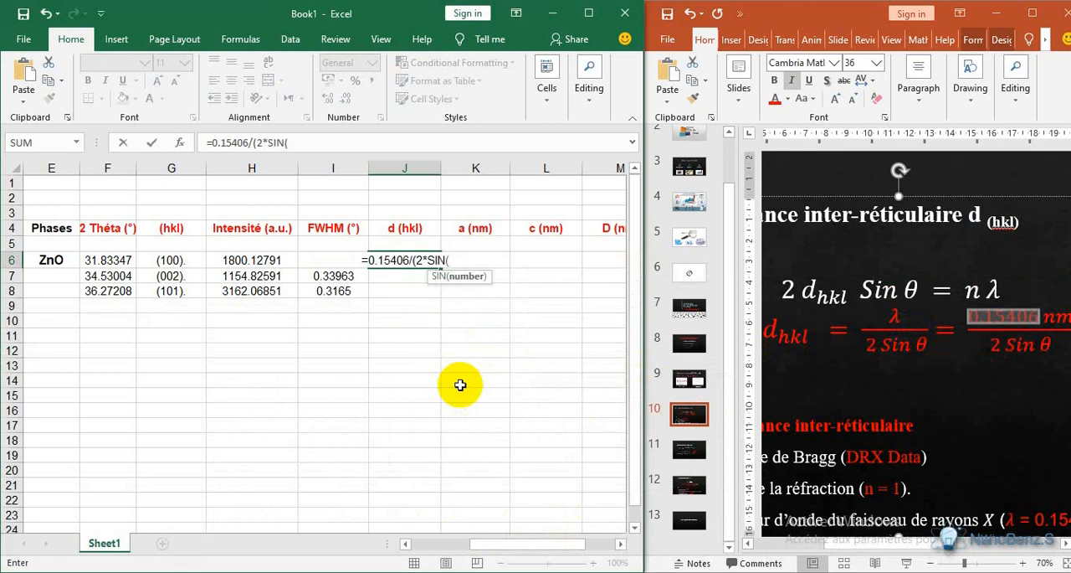
{"action": "type", "text": "r"}
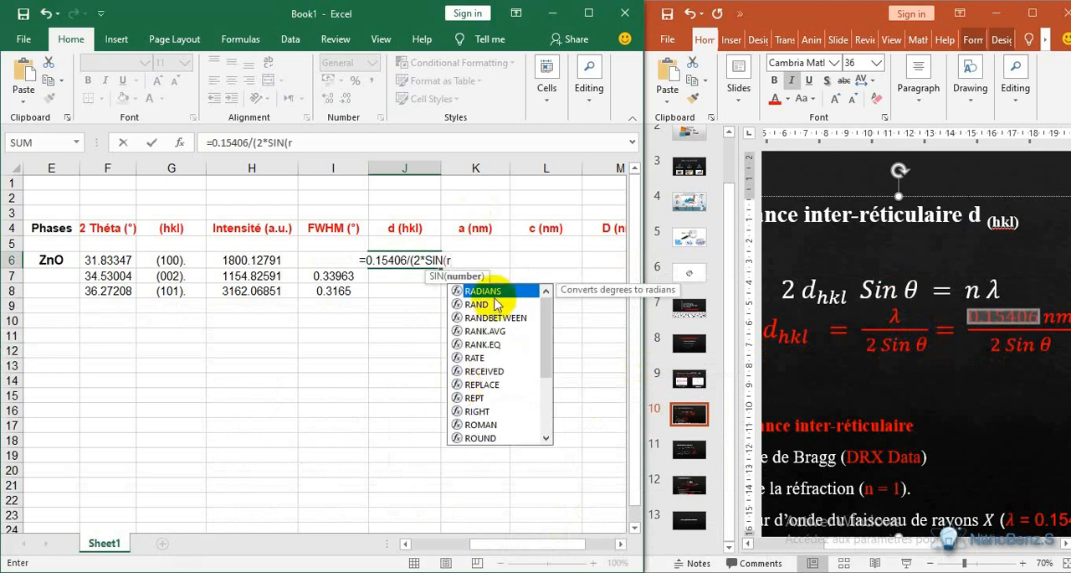
{"action": "double_click", "coordinate": [493, 292]}
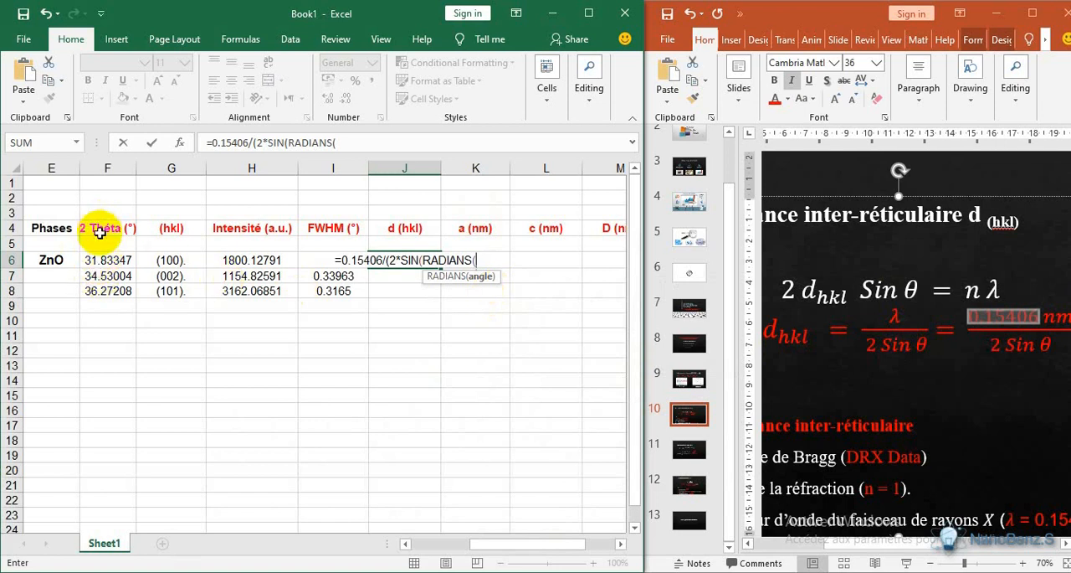
{"action": "left_click", "coordinate": [102, 260]}
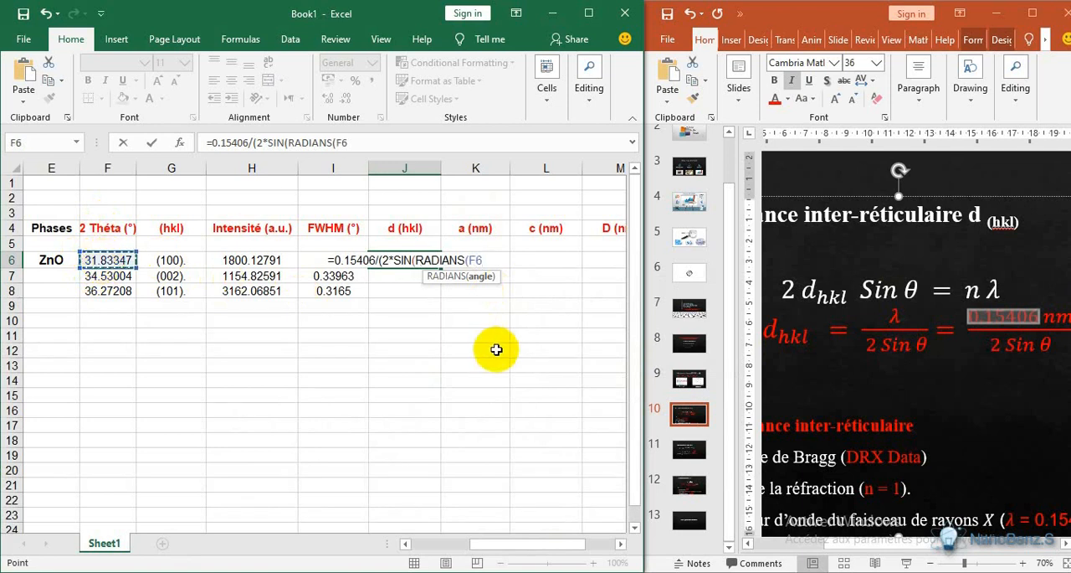
{"action": "type", "text": "/2"}
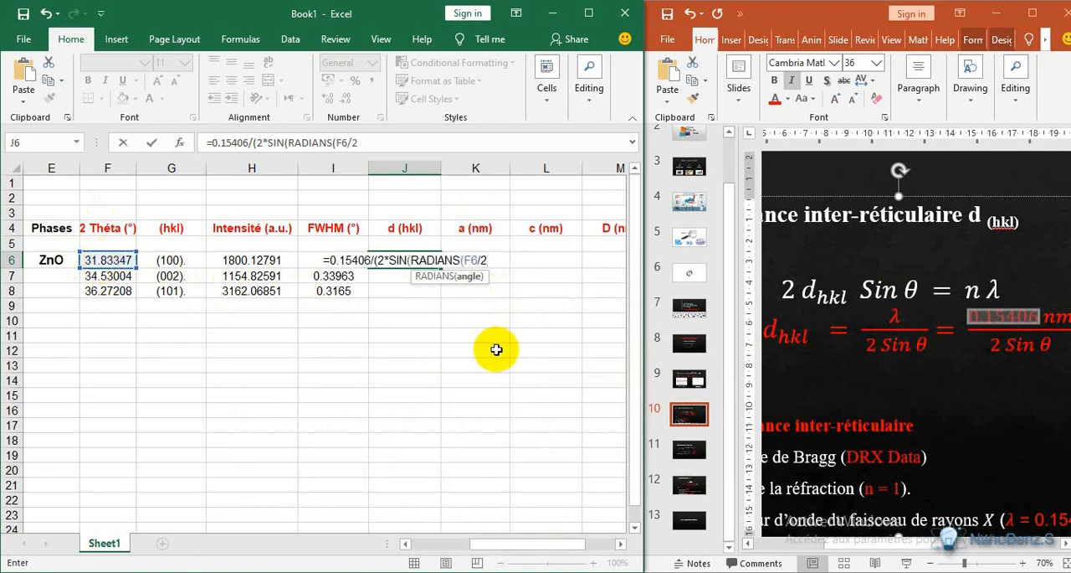
{"action": "type", "text": ")))"}
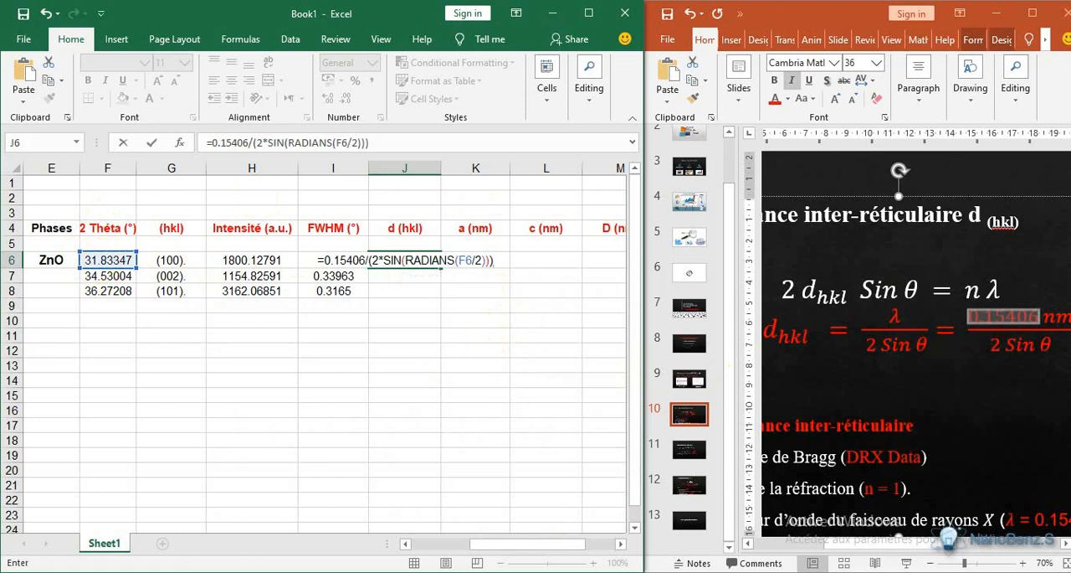
{"action": "left_click", "coordinate": [870, 470]}
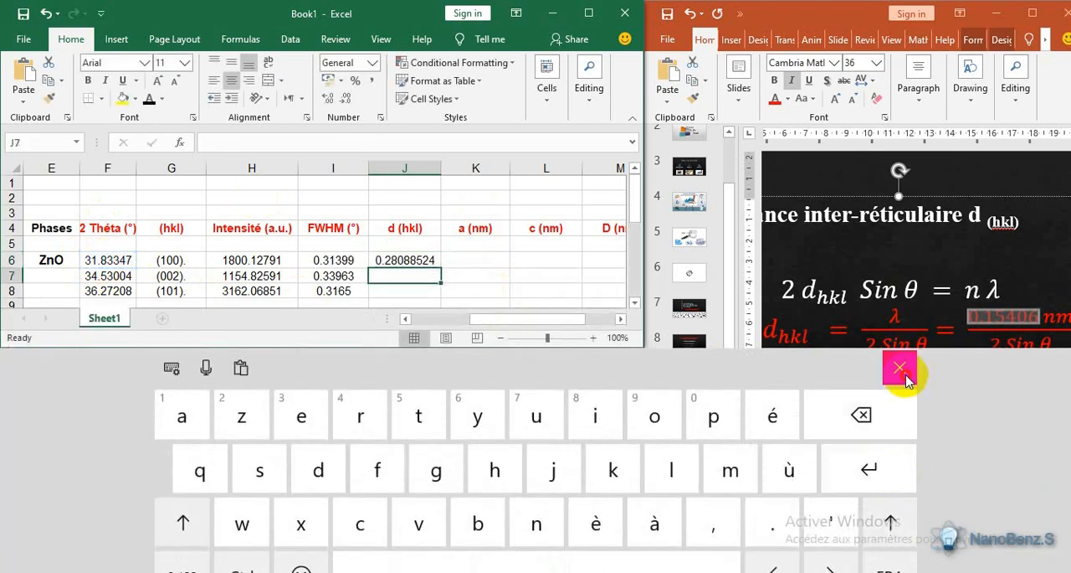
{"action": "left_click", "coordinate": [900, 369]}
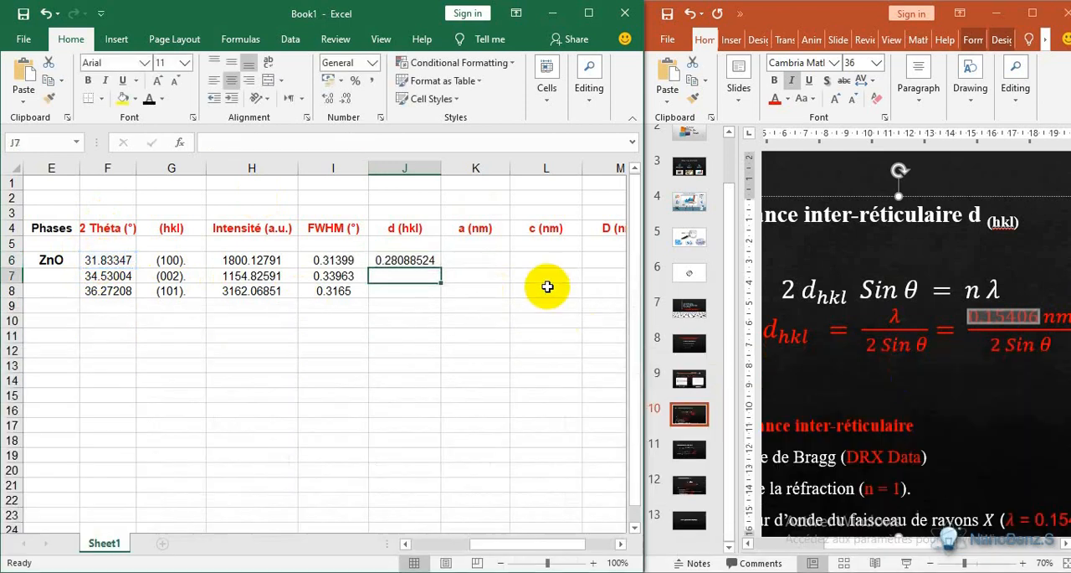
{"action": "left_click", "coordinate": [424, 262]}
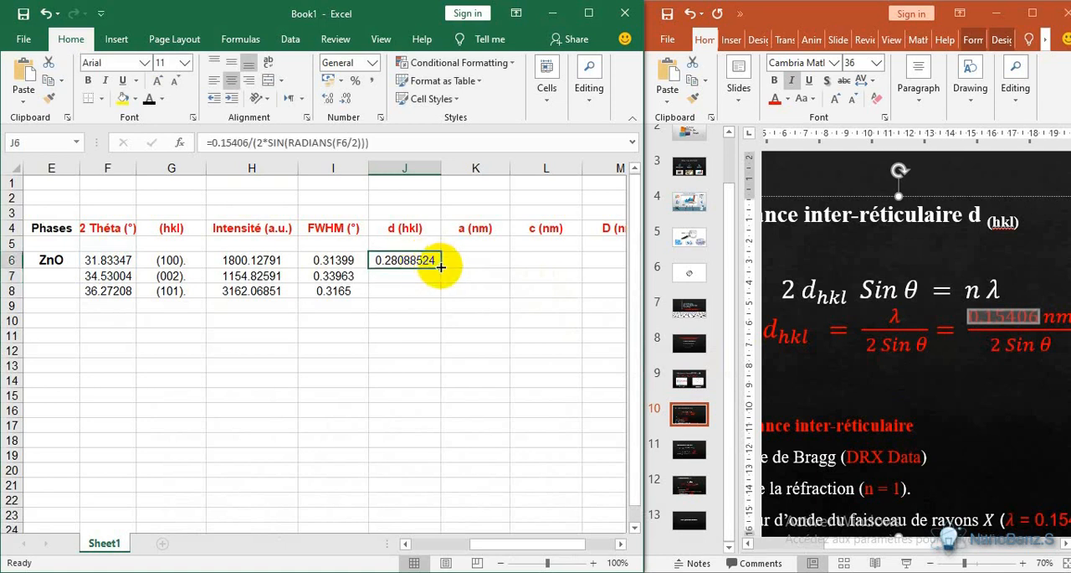
{"action": "left_click_drag", "start_coordinate": [441, 267], "coordinate": [441, 297]}
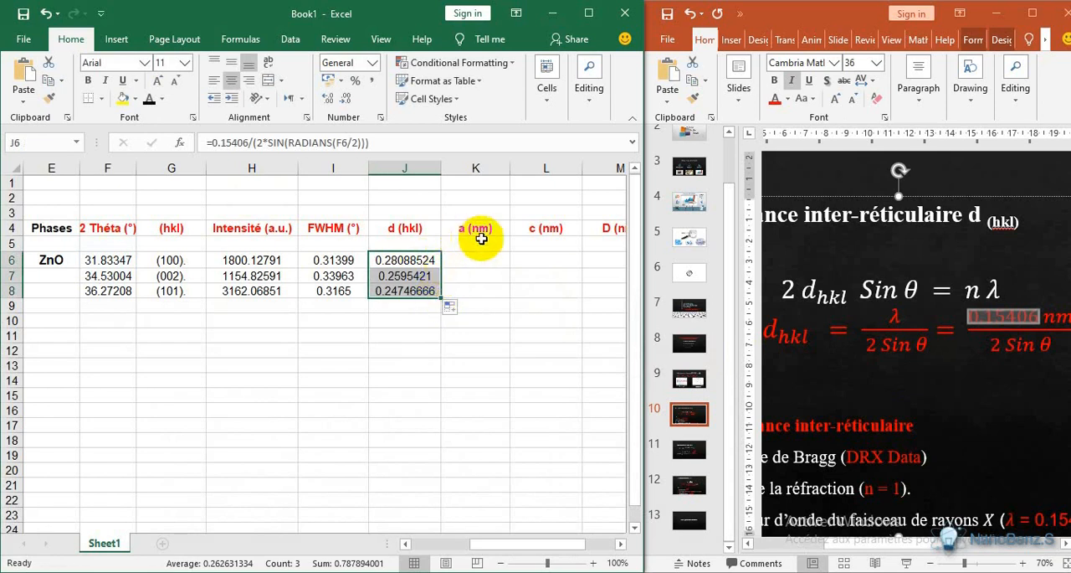
- Begin the lattice parameter a (nm) formula in cell K6 with =SQRT(4*
{"action": "left_click", "coordinate": [477, 264]}
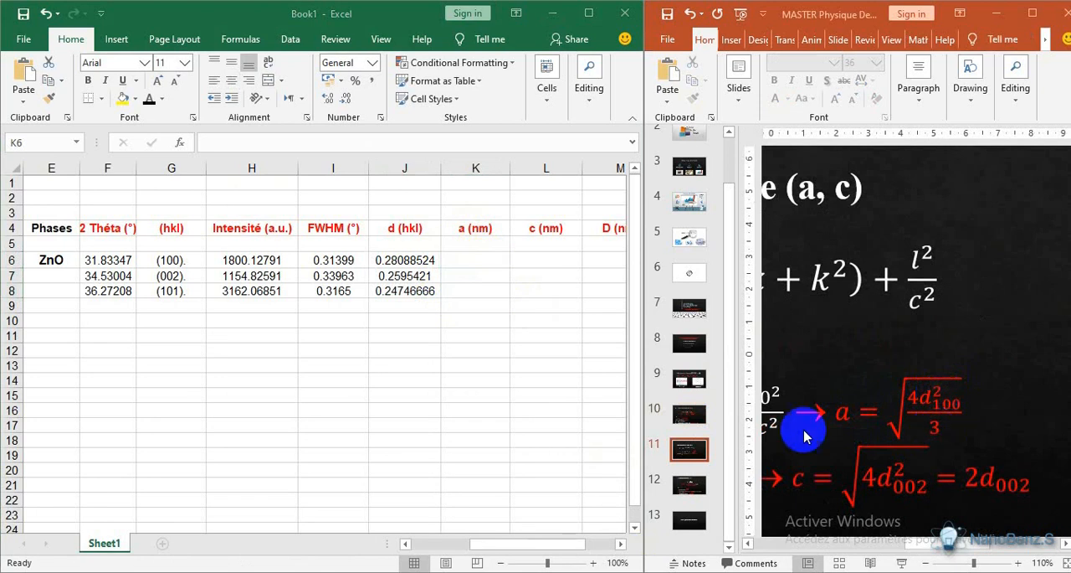
{"action": "double_click", "coordinate": [475, 260]}
{"action": "type", "text": "="}
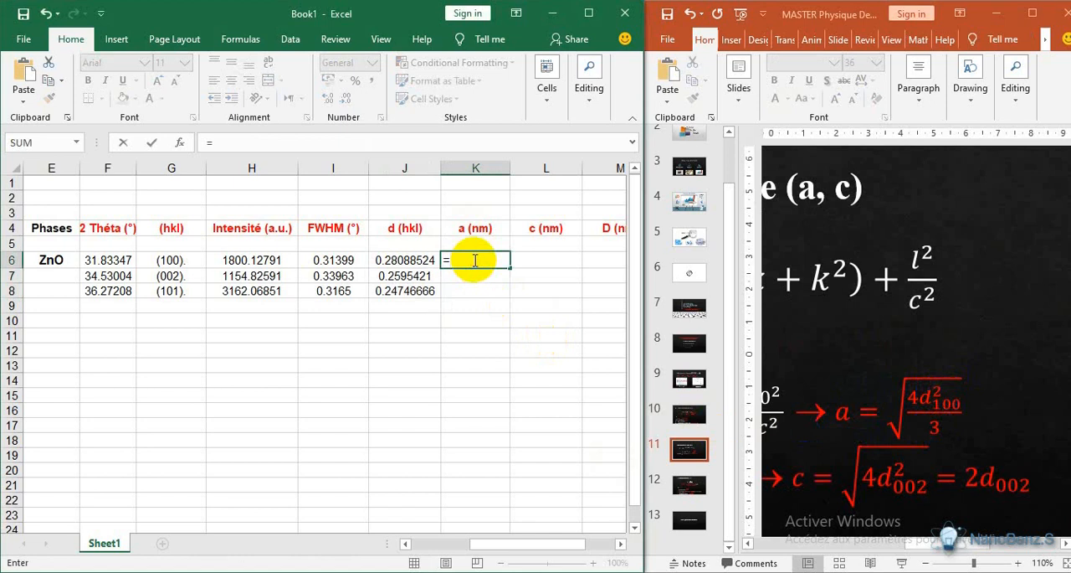
{"action": "type", "text": "s"}
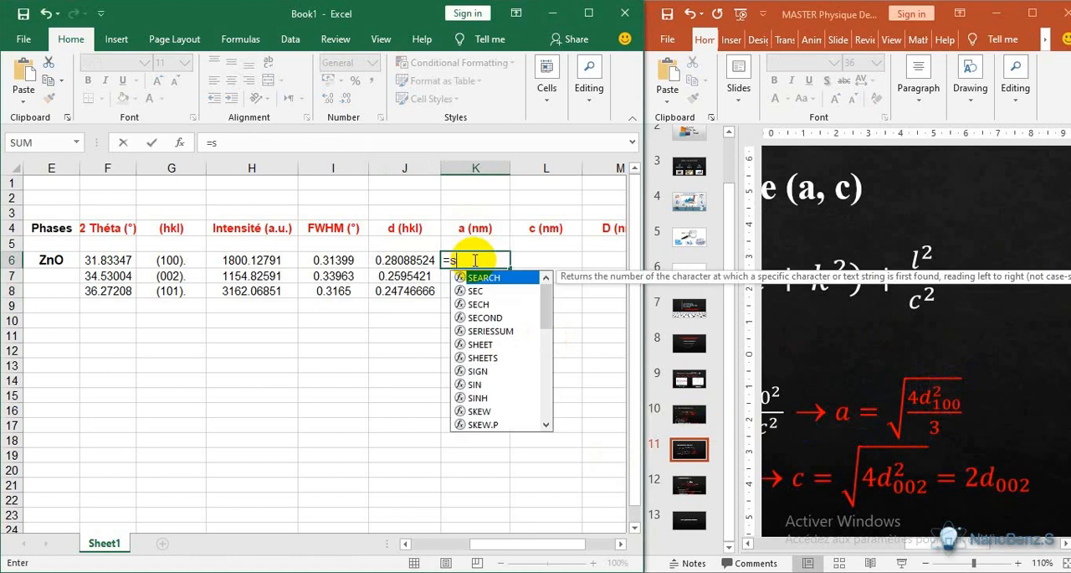
{"action": "scroll", "coordinate": [553, 310], "scroll_direction": "down", "scroll_amount": 2}
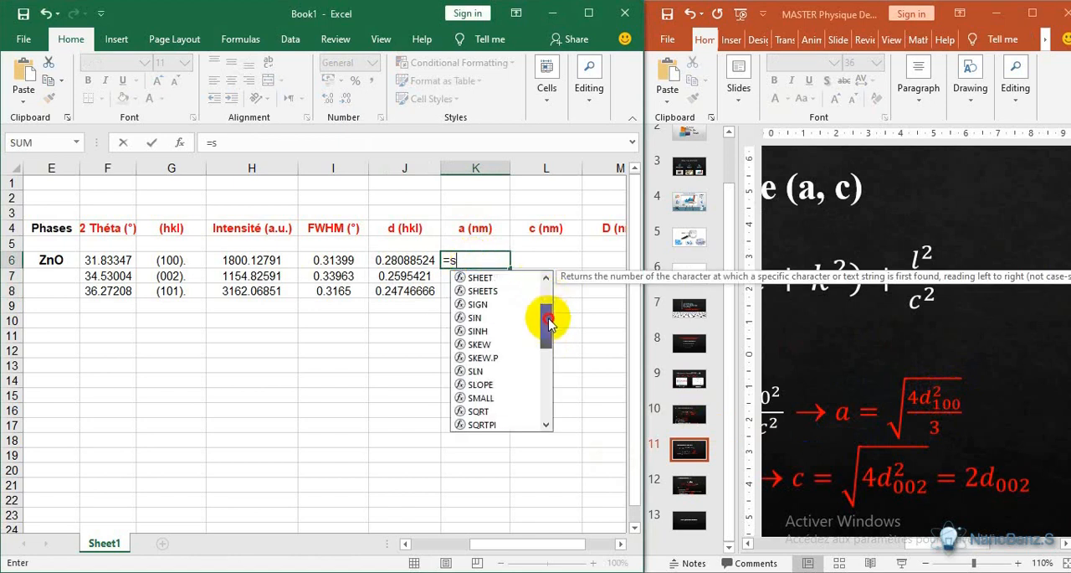
{"action": "double_click", "coordinate": [491, 398]}
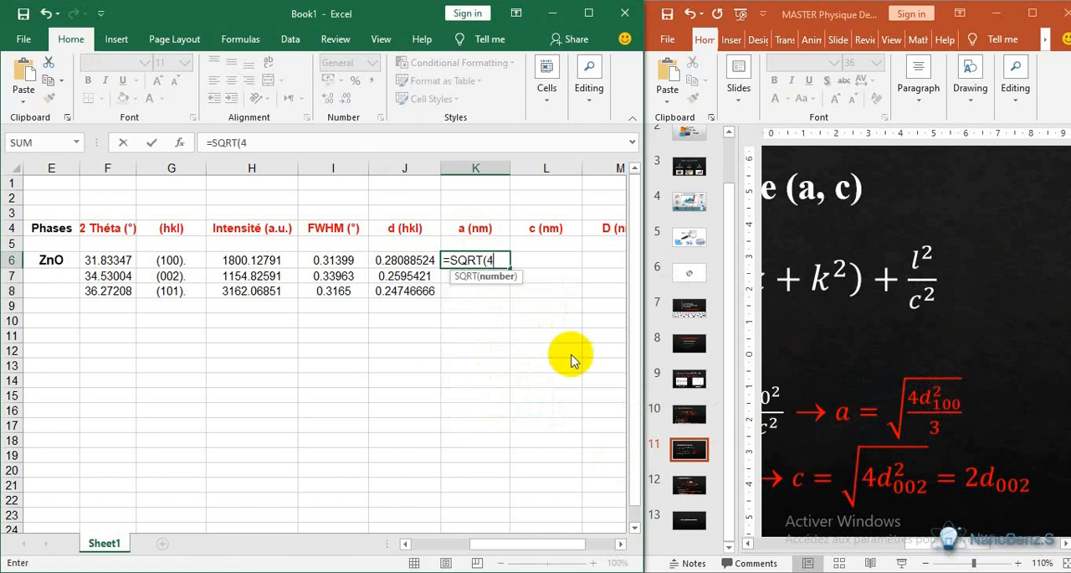
{"action": "left_click", "coordinate": [954, 571]}
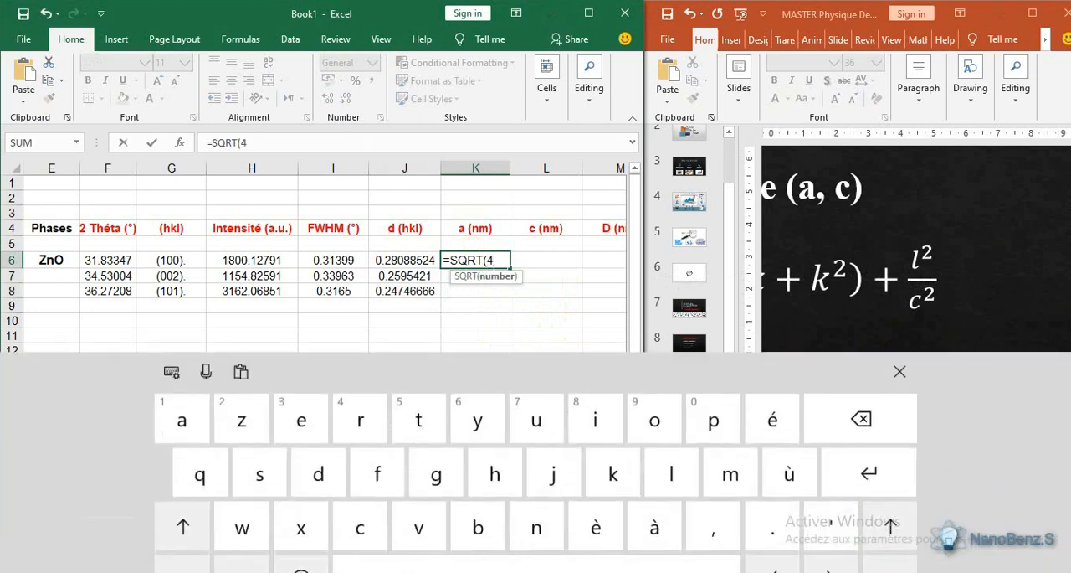
{"action": "left_click", "coordinate": [205, 536]}
{"action": "left_click", "coordinate": [199, 561]}
{"action": "left_click", "coordinate": [553, 536]}
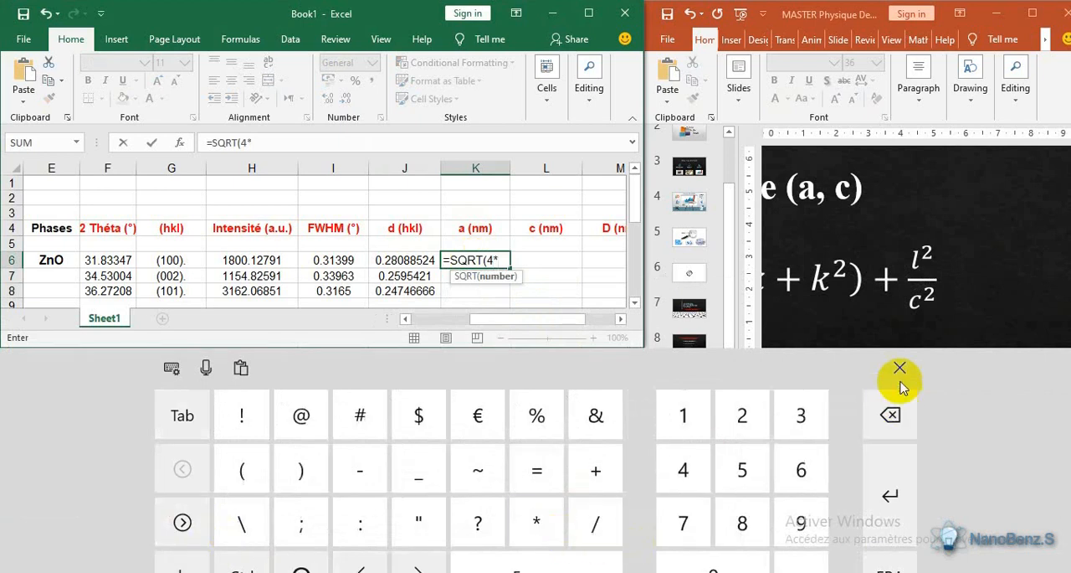
{"action": "left_click", "coordinate": [900, 367]}
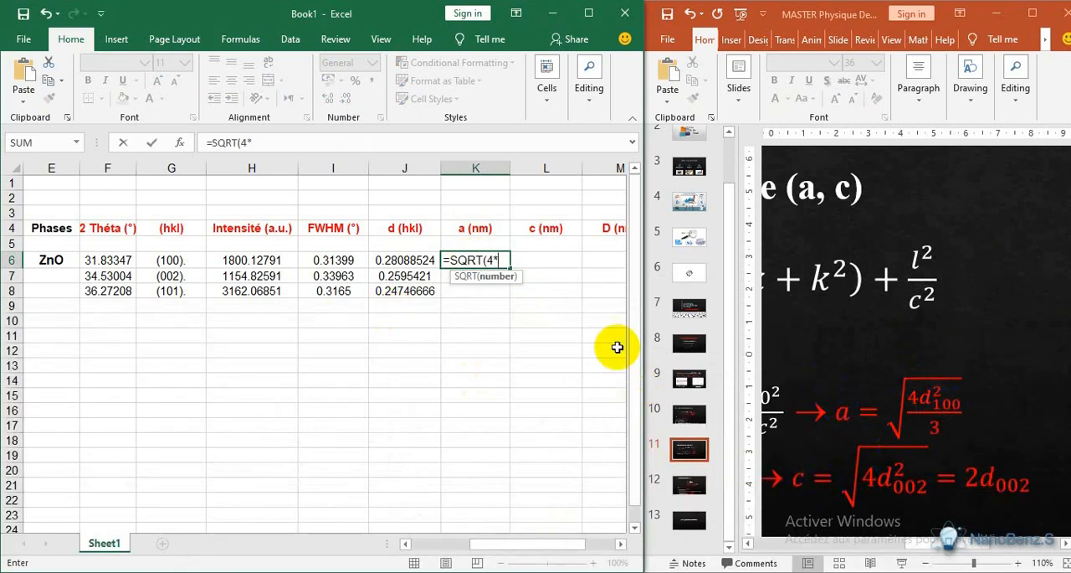
- Complete the K6 formula as =SQRT(4*J6^2/3), referencing the (100) spacing in J6
{"action": "left_click", "coordinate": [401, 261]}
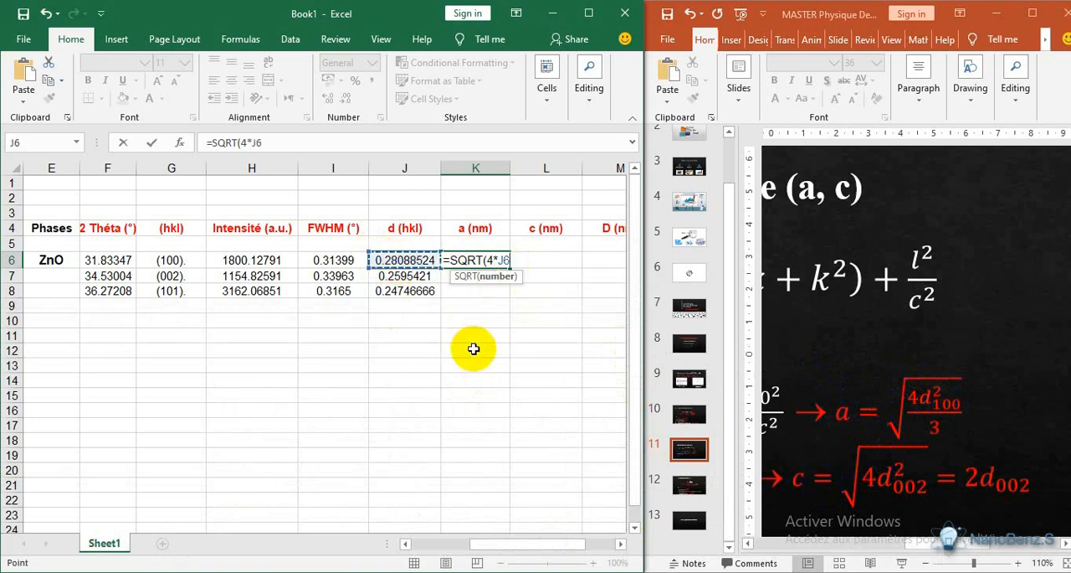
{"action": "type", "text": "^2/3"}
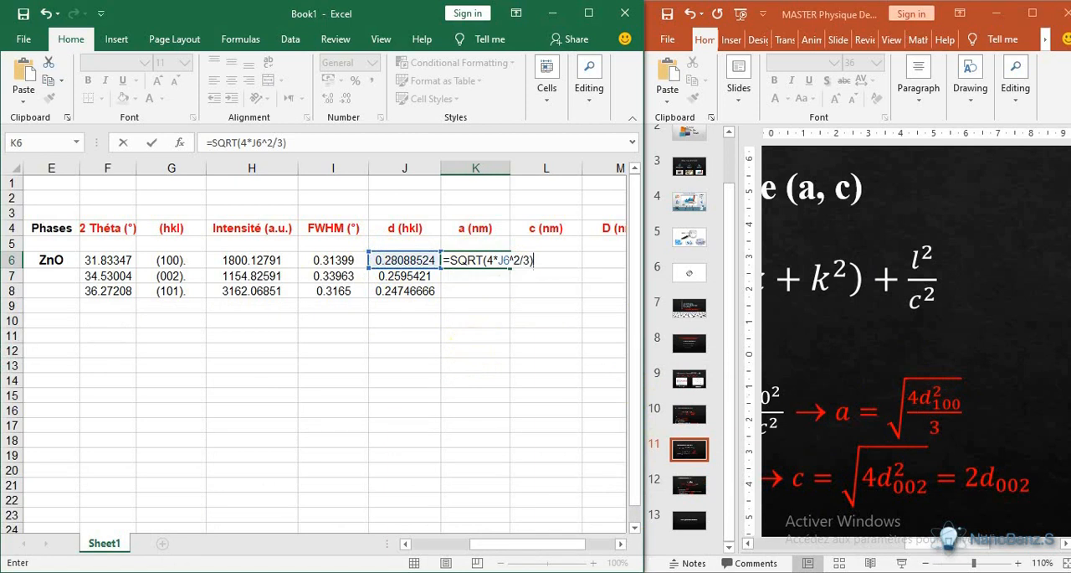
{"action": "left_click", "coordinate": [880, 477]}
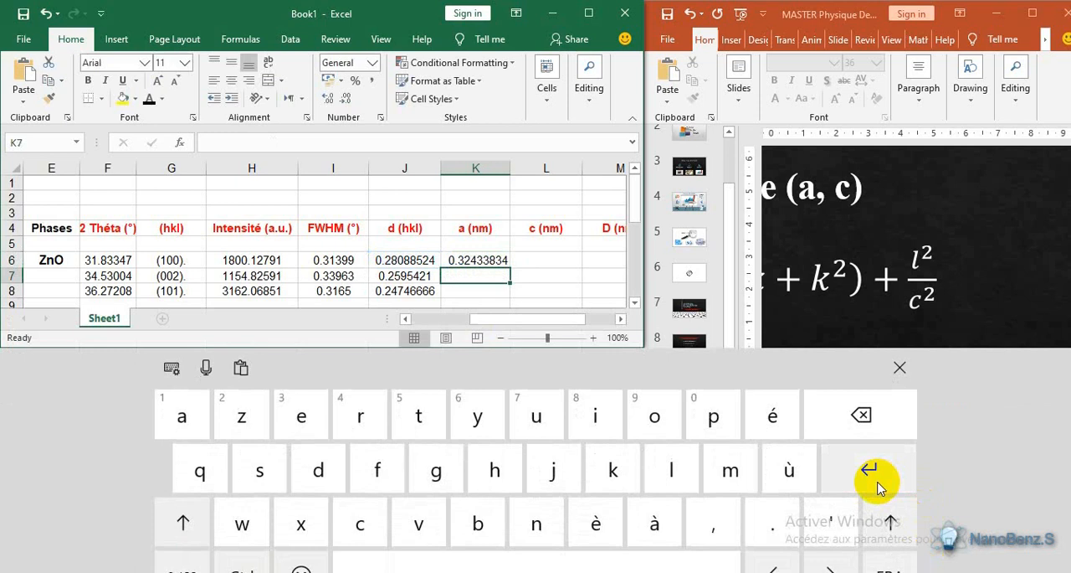
{"action": "left_click", "coordinate": [899, 369]}
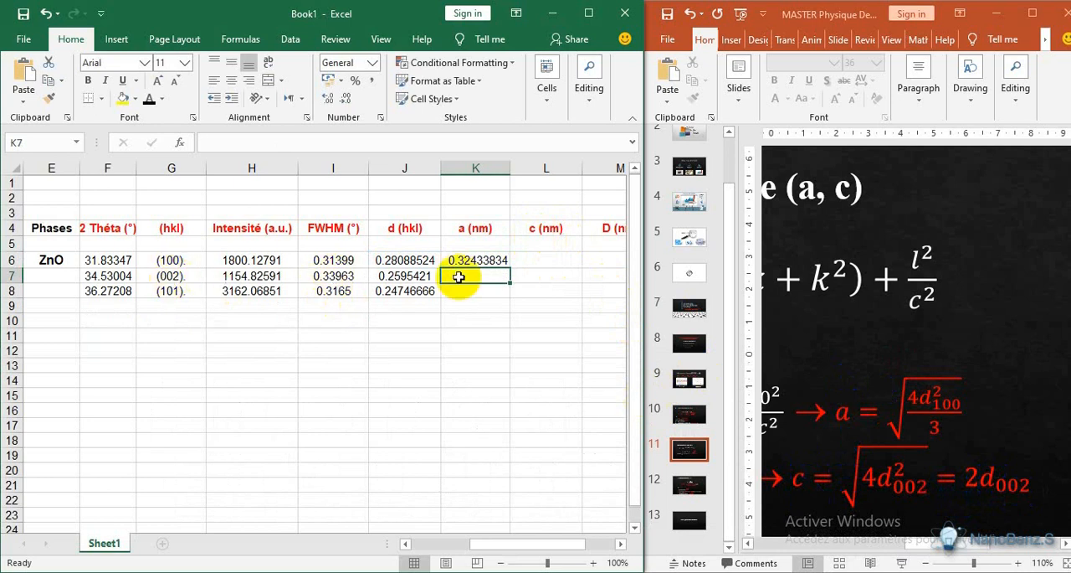
- Enter the lattice parameter c (nm) formula =2*J7 in cell L7, referencing the (002) spacing
{"action": "left_click", "coordinate": [542, 277]}
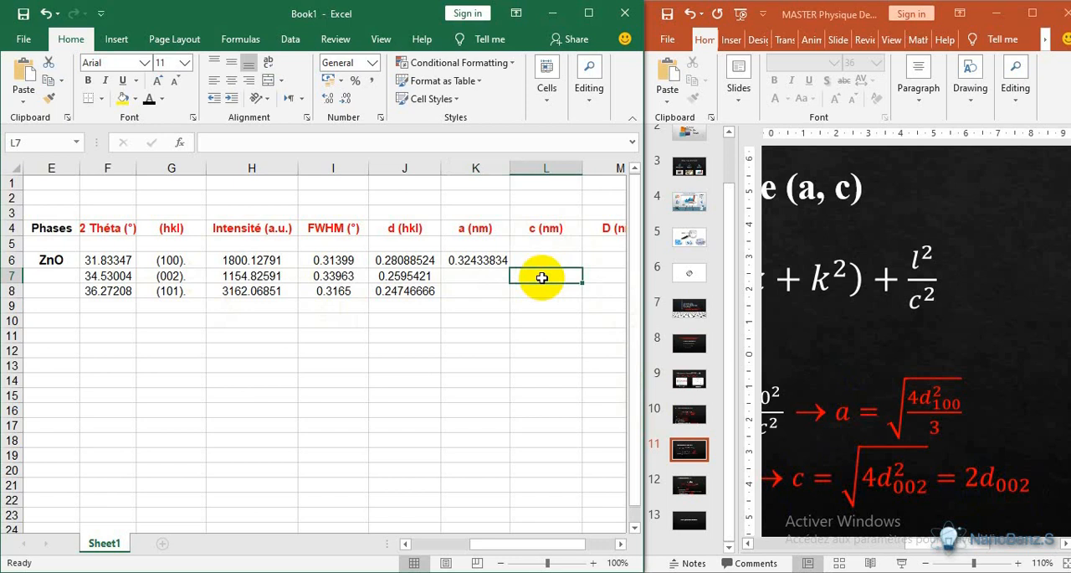
{"action": "type", "text": "="}
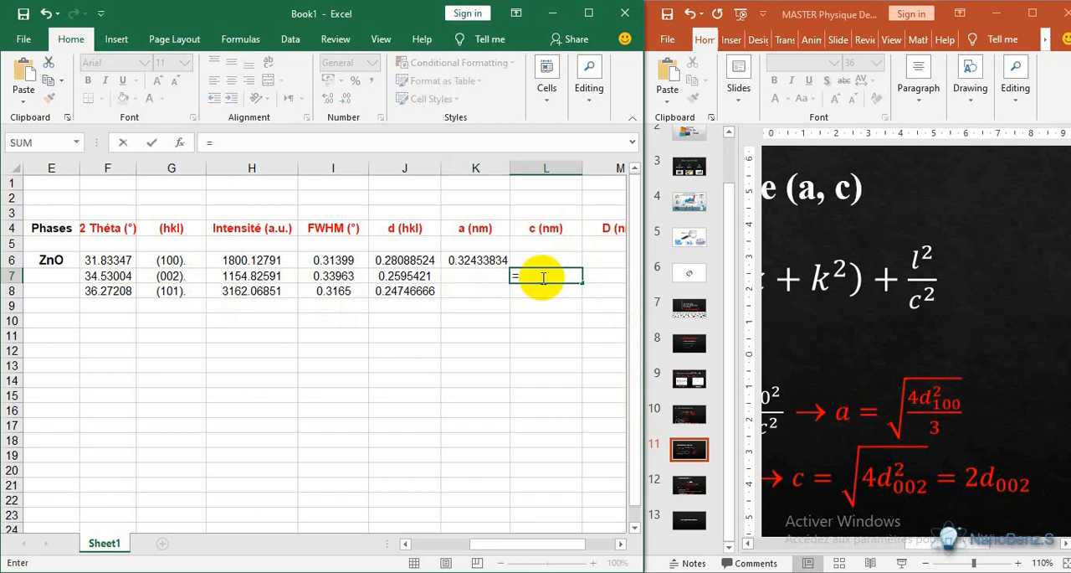
{"action": "type", "text": "2"}
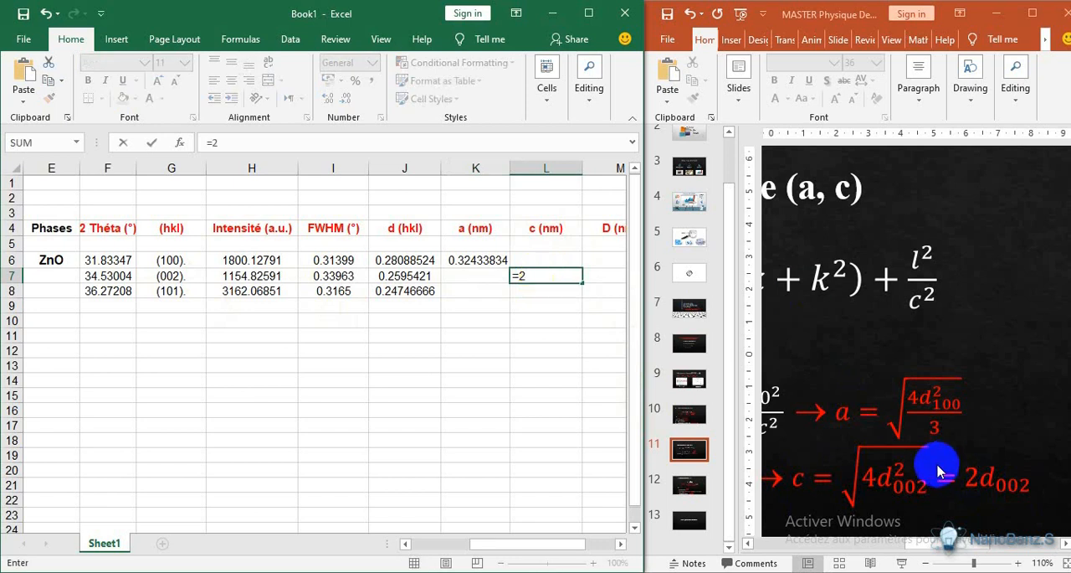
{"action": "left_click", "coordinate": [963, 571]}
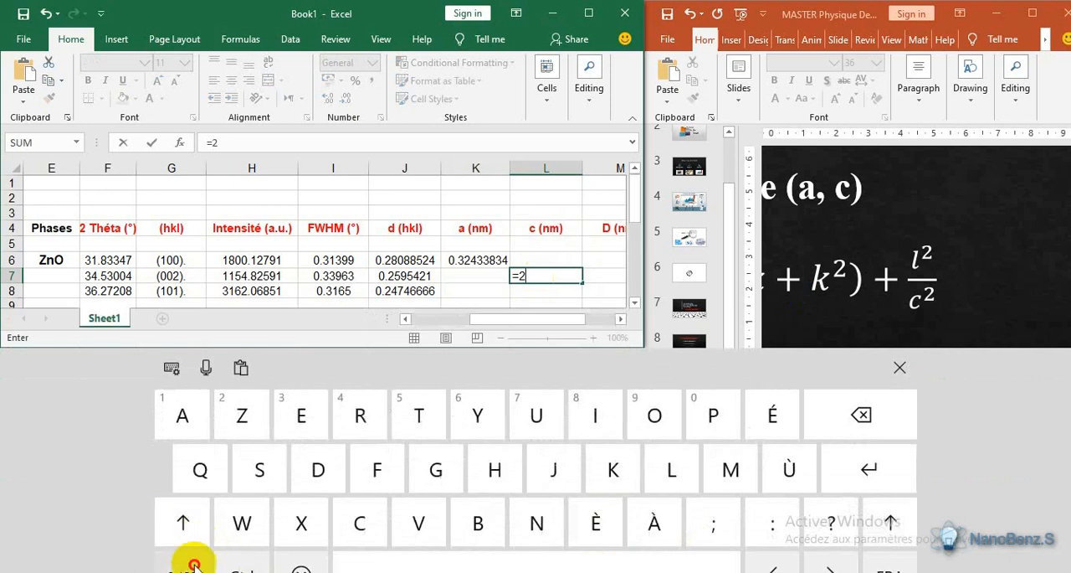
{"action": "left_click", "coordinate": [191, 561]}
{"action": "left_click", "coordinate": [536, 522]}
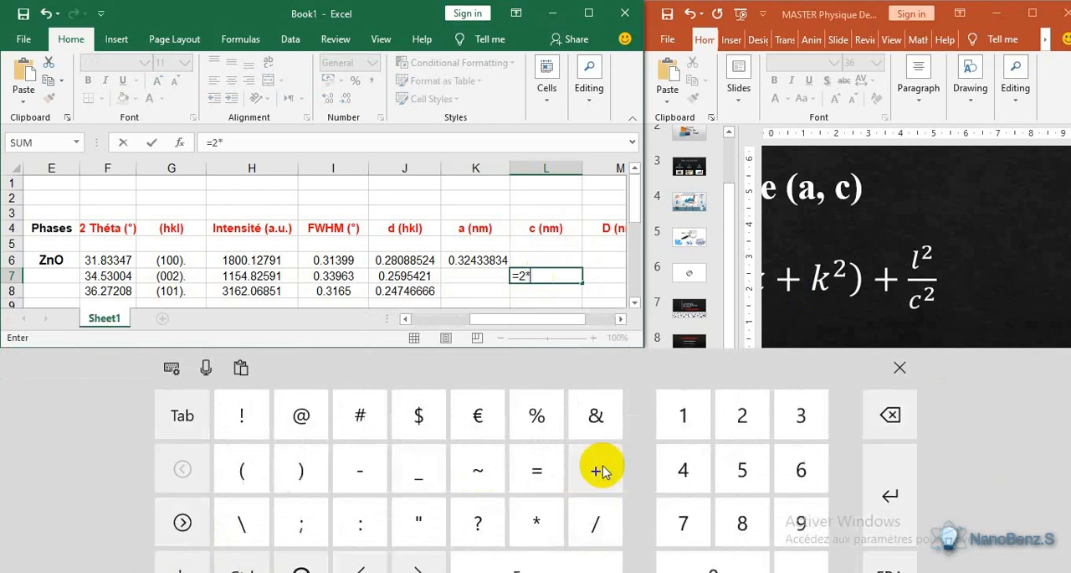
{"action": "left_click", "coordinate": [887, 369]}
{"action": "left_click", "coordinate": [391, 276]}
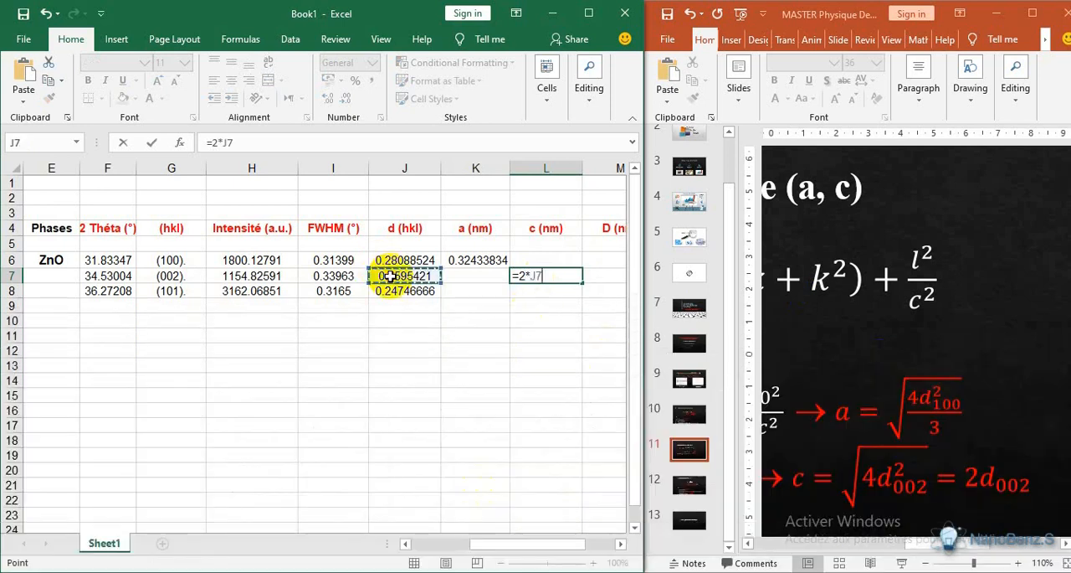
{"action": "left_click", "coordinate": [929, 567]}
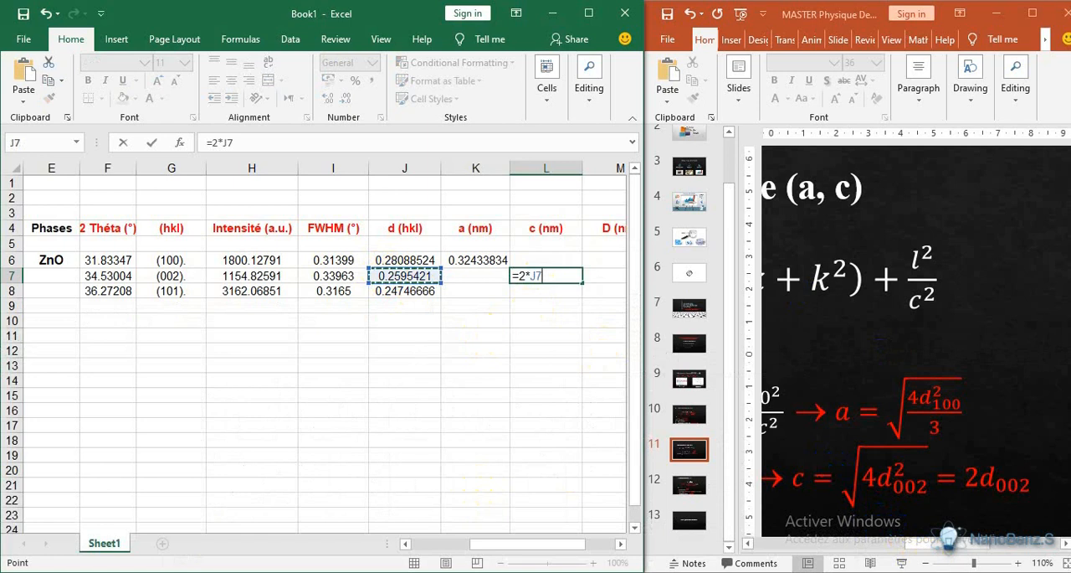
{"action": "left_click", "coordinate": [880, 469]}
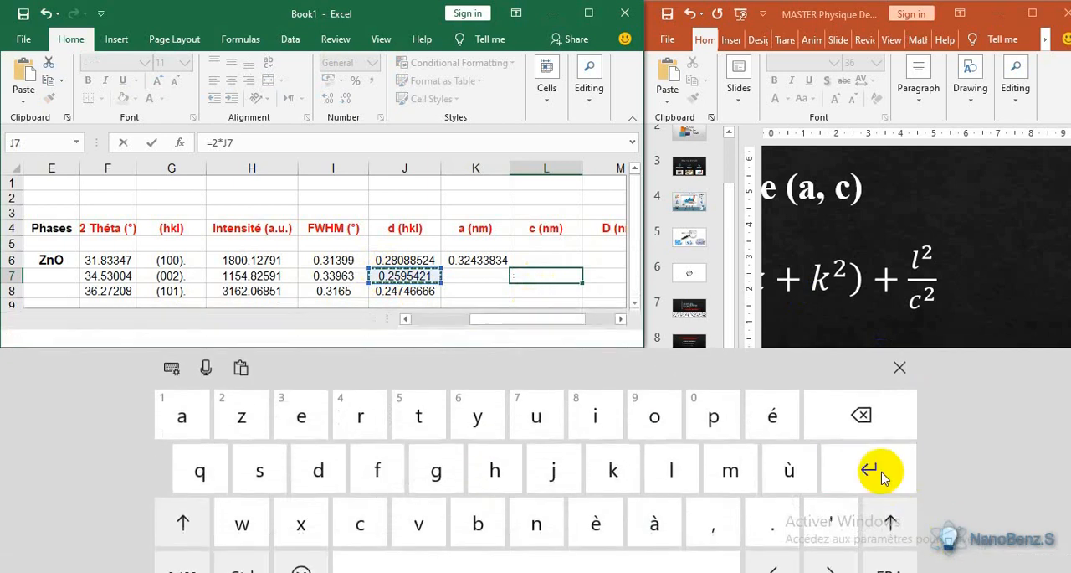
{"action": "left_click", "coordinate": [899, 368]}
- Switch to the PowerPoint slide with the crystallite size equation and copy its numerator 0.9 ×0.15406
{"action": "left_click", "coordinate": [619, 544]}
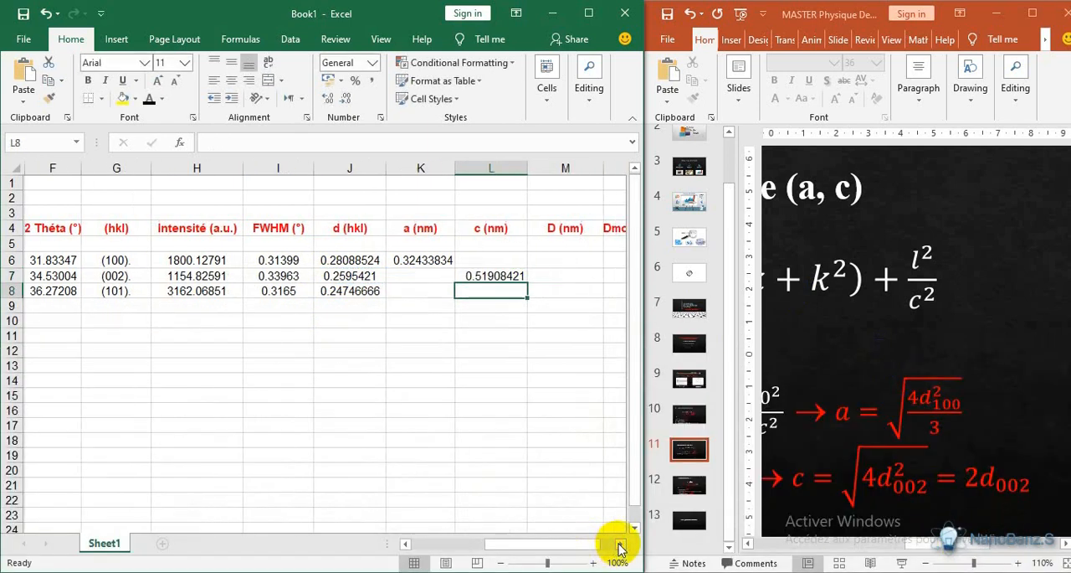
{"action": "left_click", "coordinate": [619, 544]}
{"action": "left_click", "coordinate": [620, 544]}
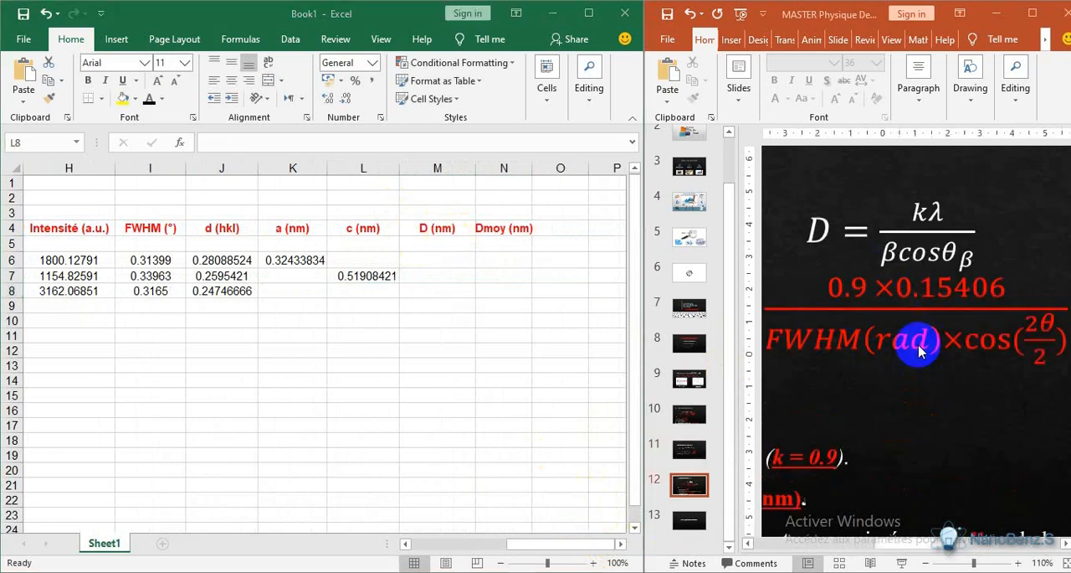
{"action": "double_click", "coordinate": [833, 289]}
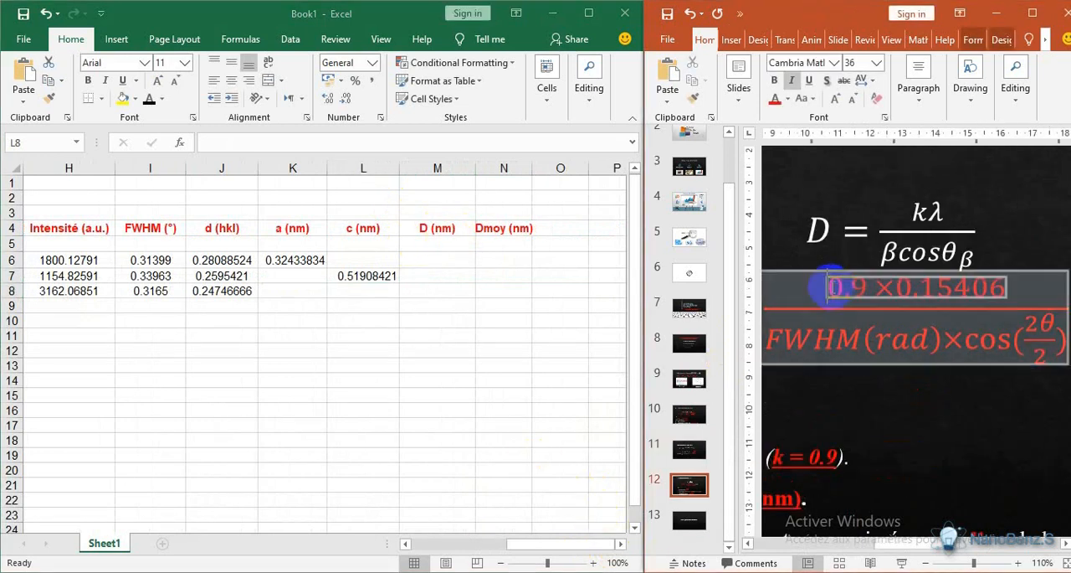
{"action": "left_click_drag", "start_coordinate": [835, 295], "coordinate": [976, 291]}
{"action": "right_click", "coordinate": [976, 291]}
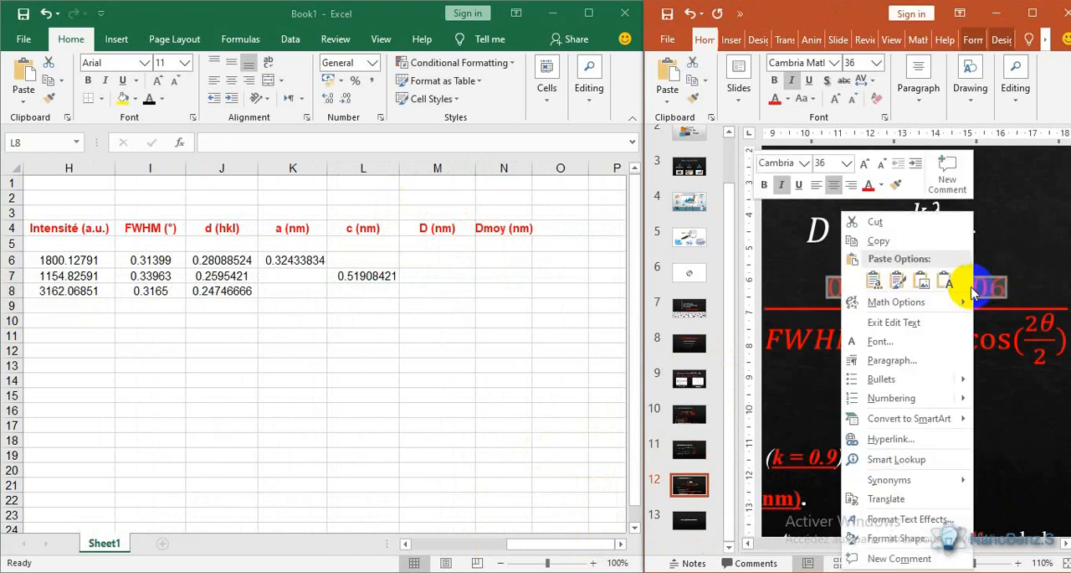
{"action": "left_click", "coordinate": [933, 240]}
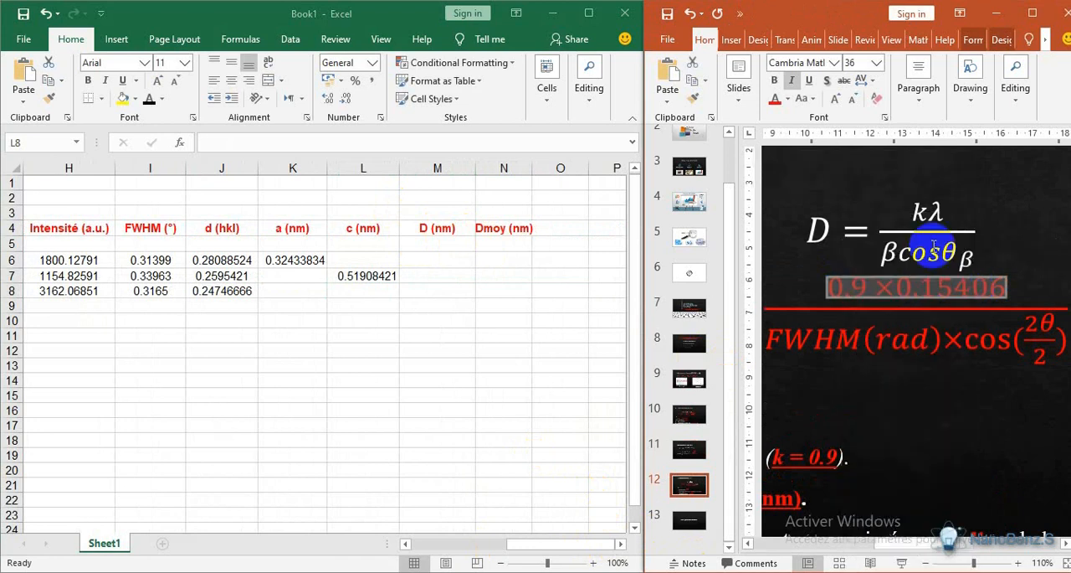
- Back in Excel, begin the D (nm) formula in cell M6 as =(0.9*0.15406)/(RADIANS(I6), pasting the copied numerator
{"action": "left_click", "coordinate": [435, 259]}
{"action": "left_click", "coordinate": [435, 259]}
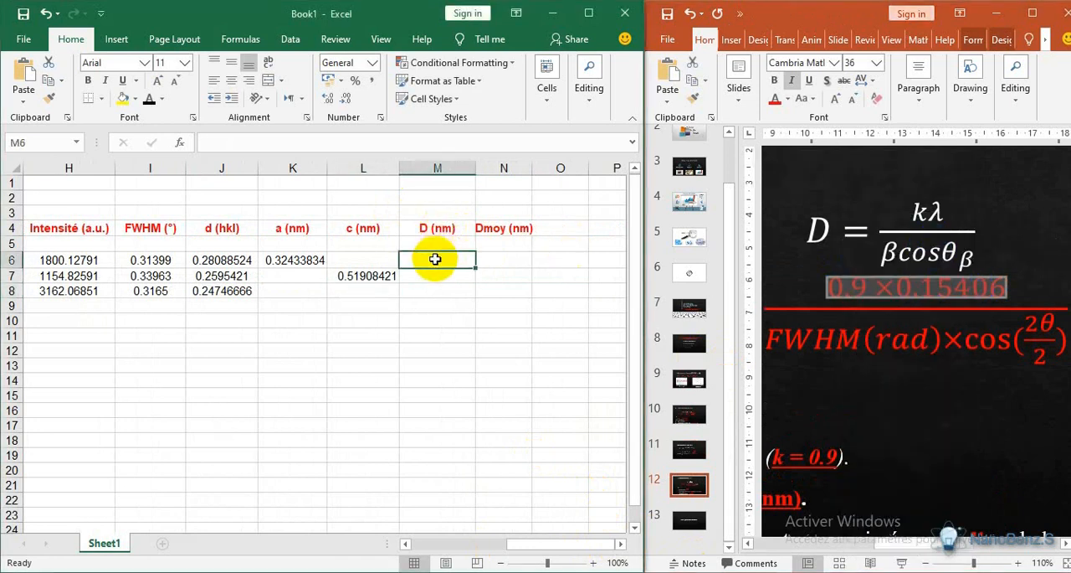
{"action": "type", "text": "=("}
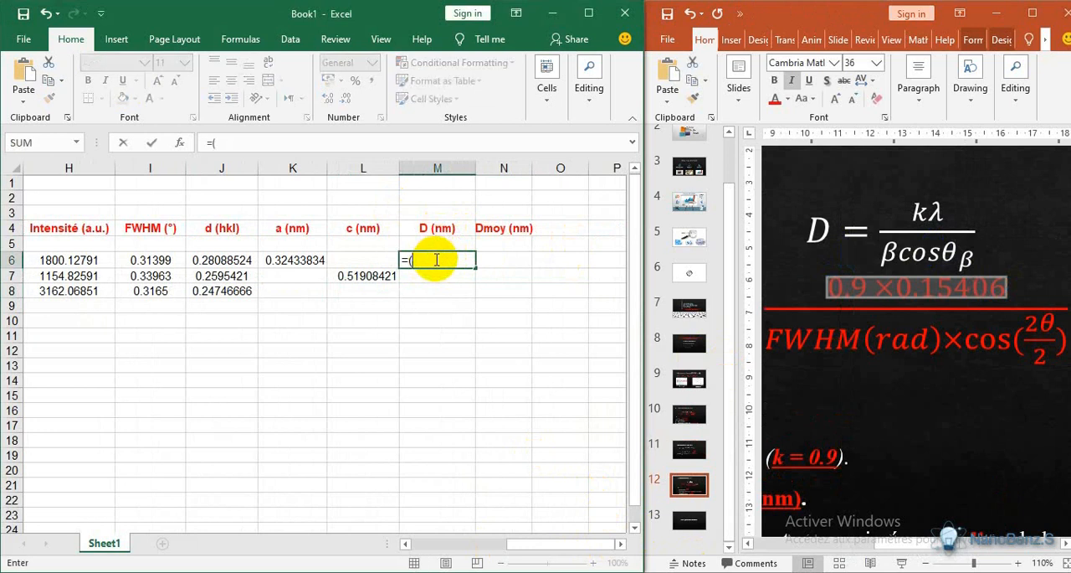
{"action": "right_click", "coordinate": [436, 260]}
{"action": "left_click", "coordinate": [471, 329]}
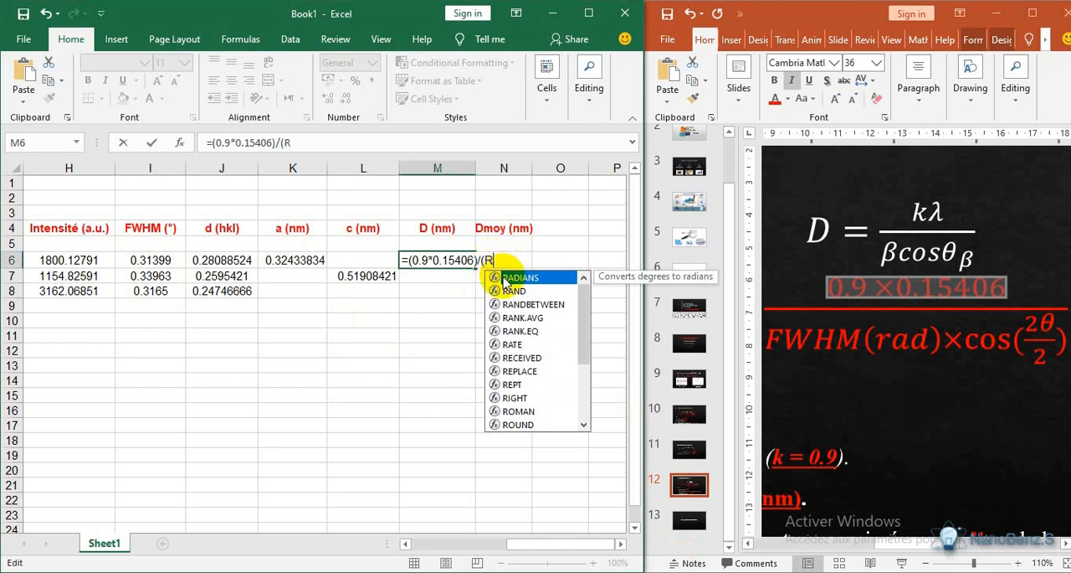
{"action": "double_click", "coordinate": [505, 280]}
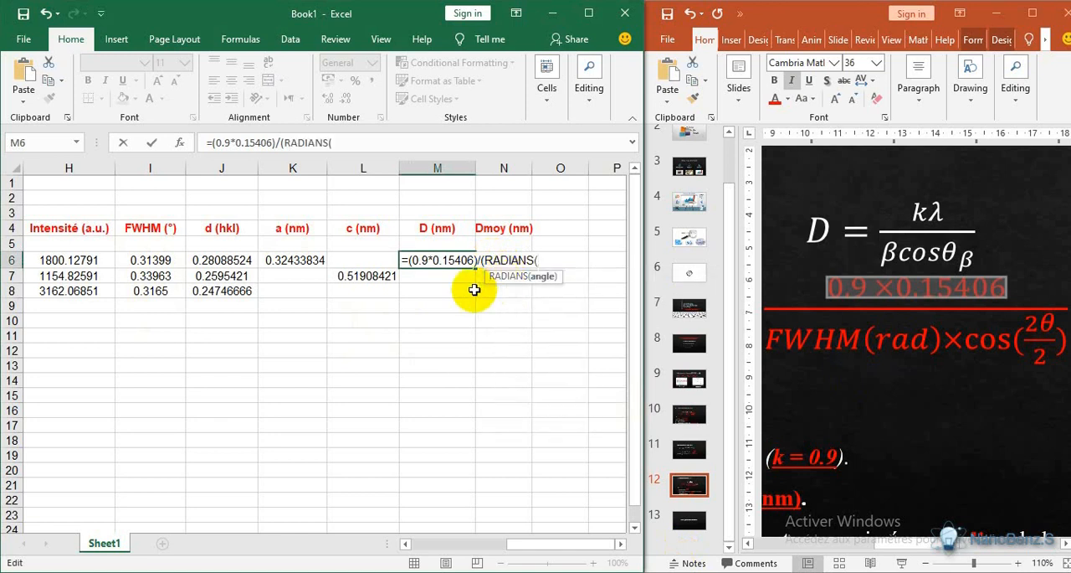
{"action": "left_click", "coordinate": [156, 260]}
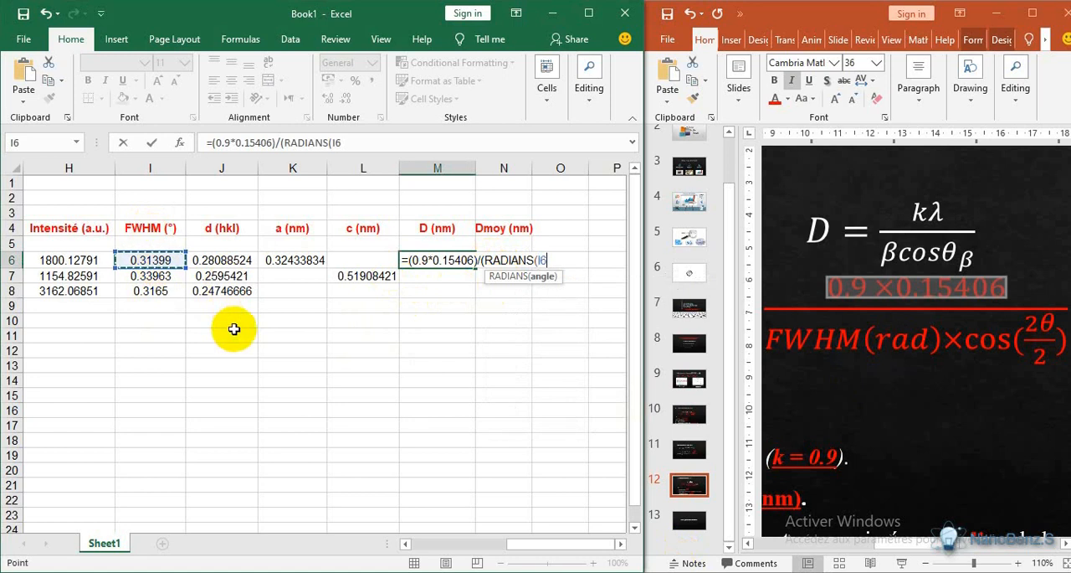
{"action": "type", "text": "°"}
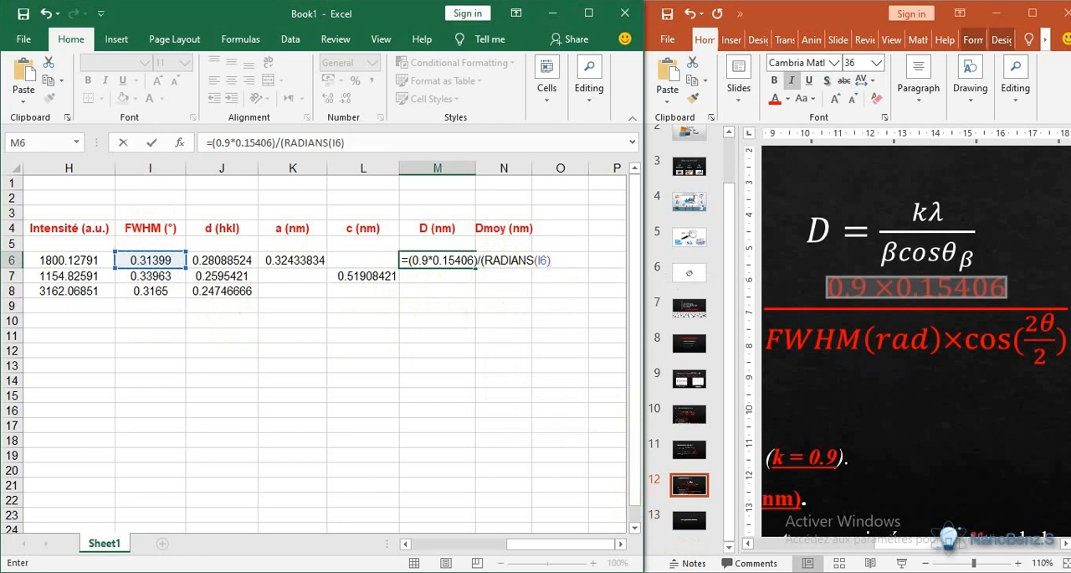
- Extend the M6 formula with *COS(RADIANS( after the FWHM term
{"action": "left_click", "coordinate": [190, 539]}
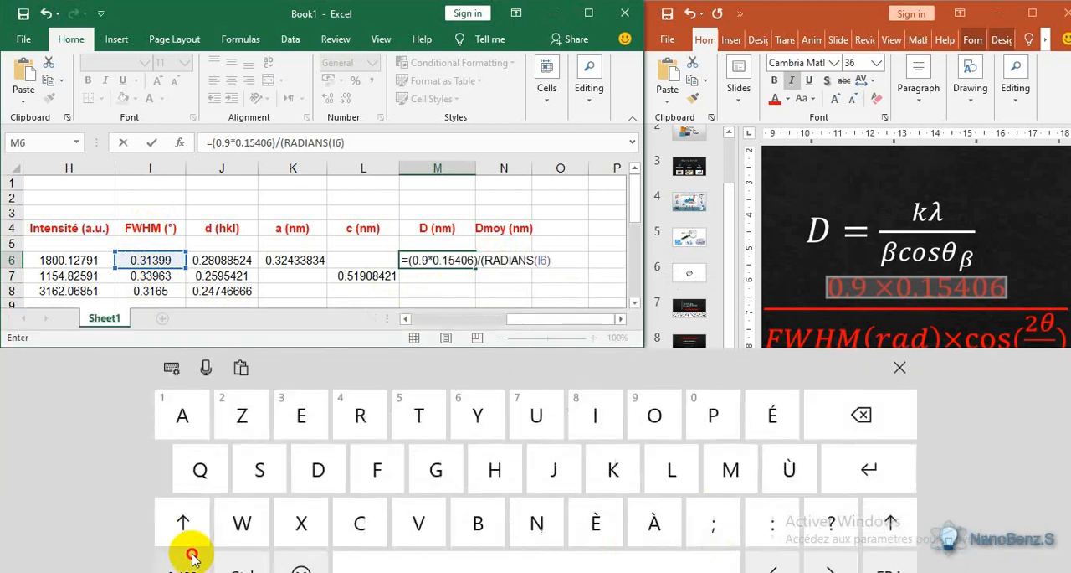
{"action": "left_click", "coordinate": [191, 557]}
{"action": "left_click", "coordinate": [540, 516]}
{"action": "left_click", "coordinate": [894, 365]}
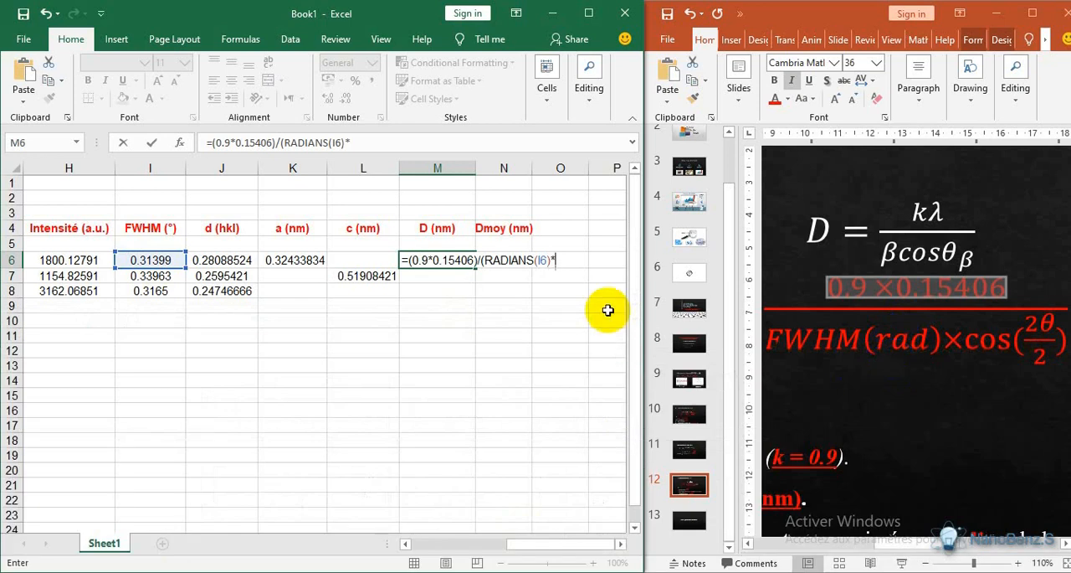
{"action": "type", "text": "c"}
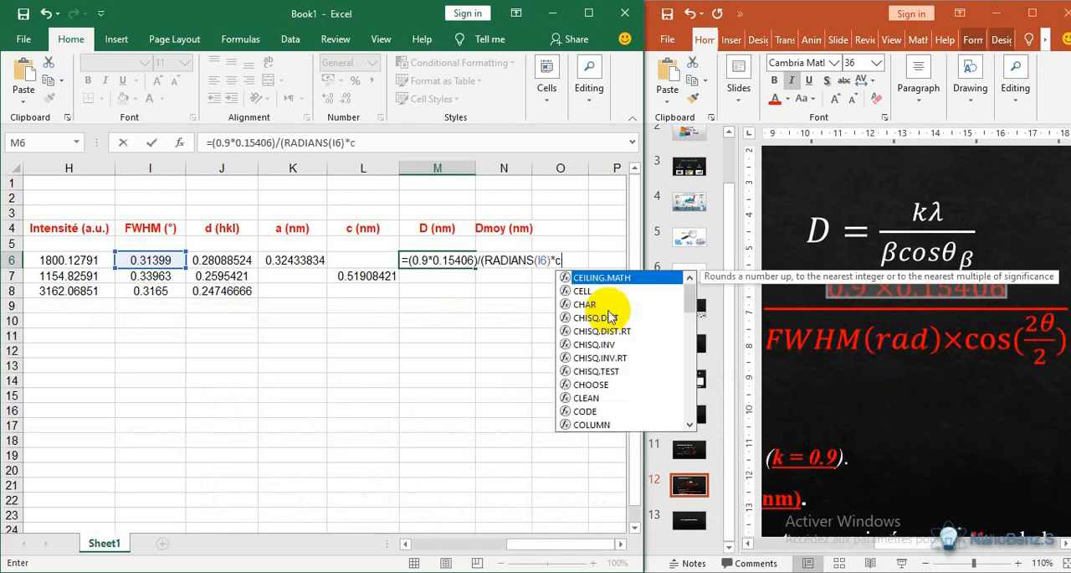
{"action": "mouse_move", "coordinate": [686, 294]}
{"action": "left_mouse_down"}
{"action": "mouse_move", "coordinate": [688, 304]}
{"action": "mouse_move", "coordinate": [685, 295]}
{"action": "left_mouse_up"}
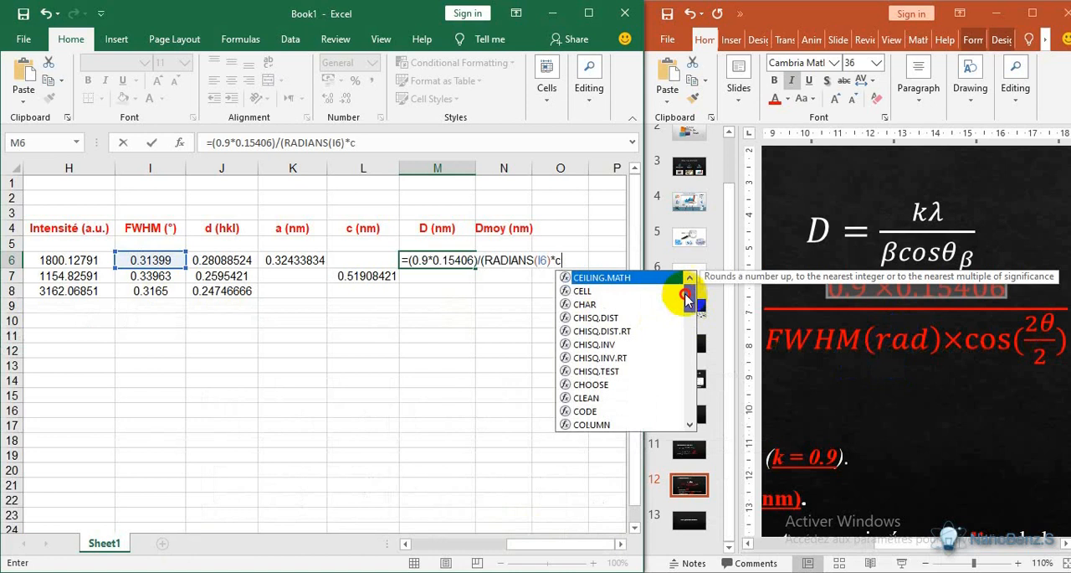
{"action": "type", "text": "o"}
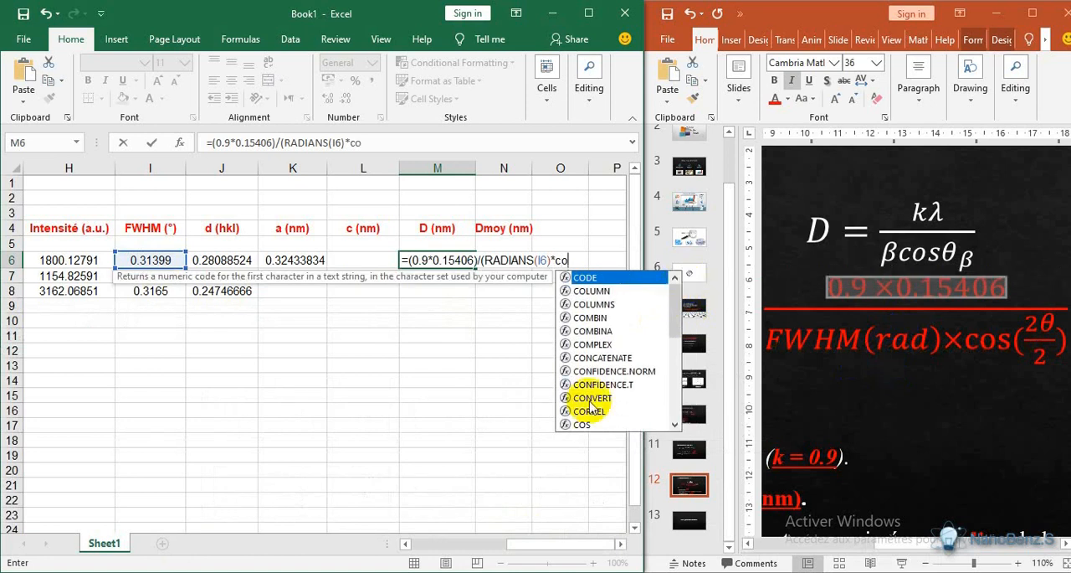
{"action": "double_click", "coordinate": [575, 425]}
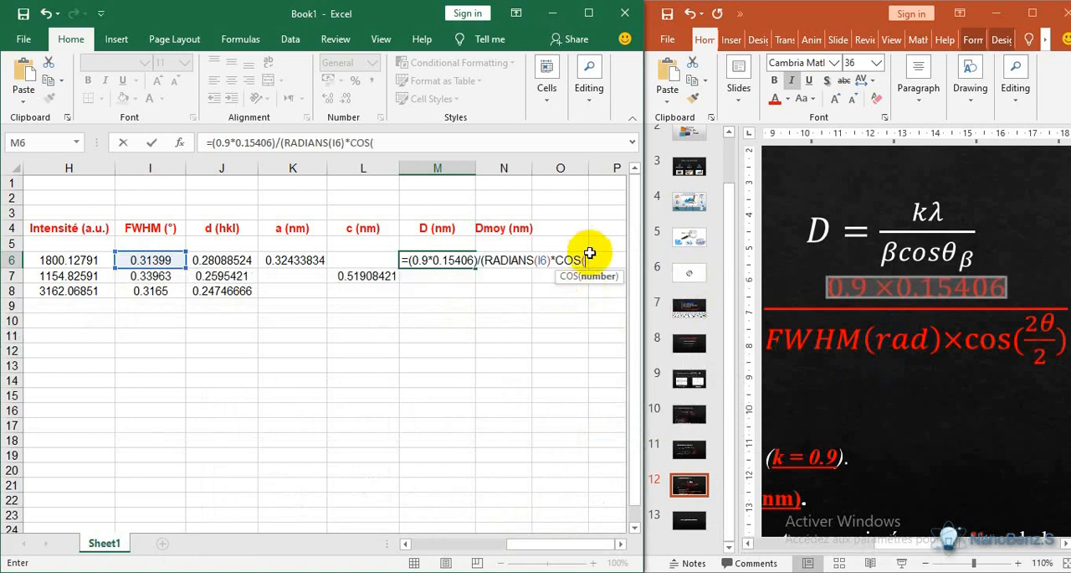
{"action": "type", "text": "r"}
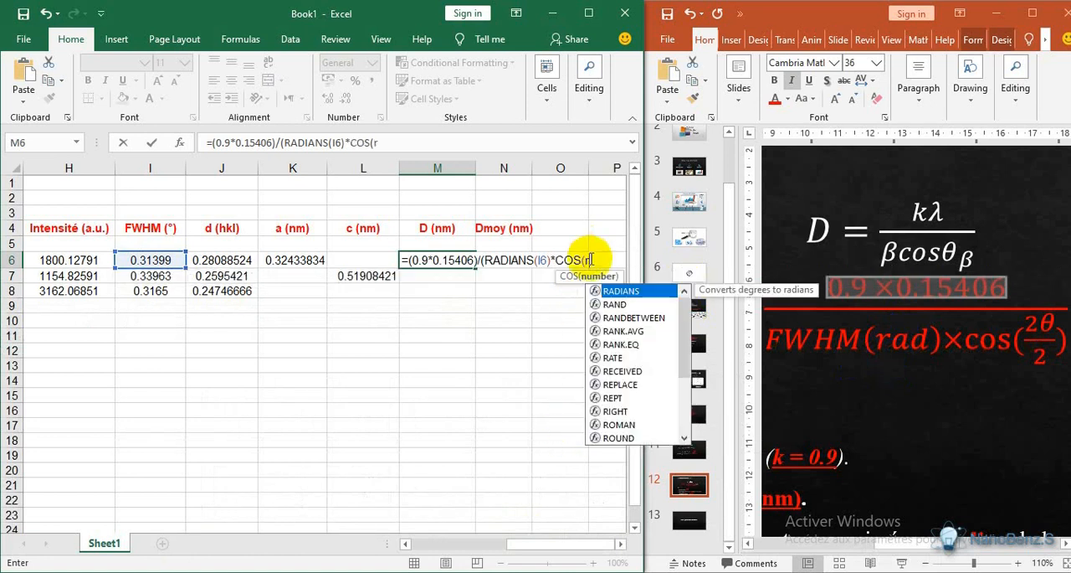
{"action": "double_click", "coordinate": [616, 291]}
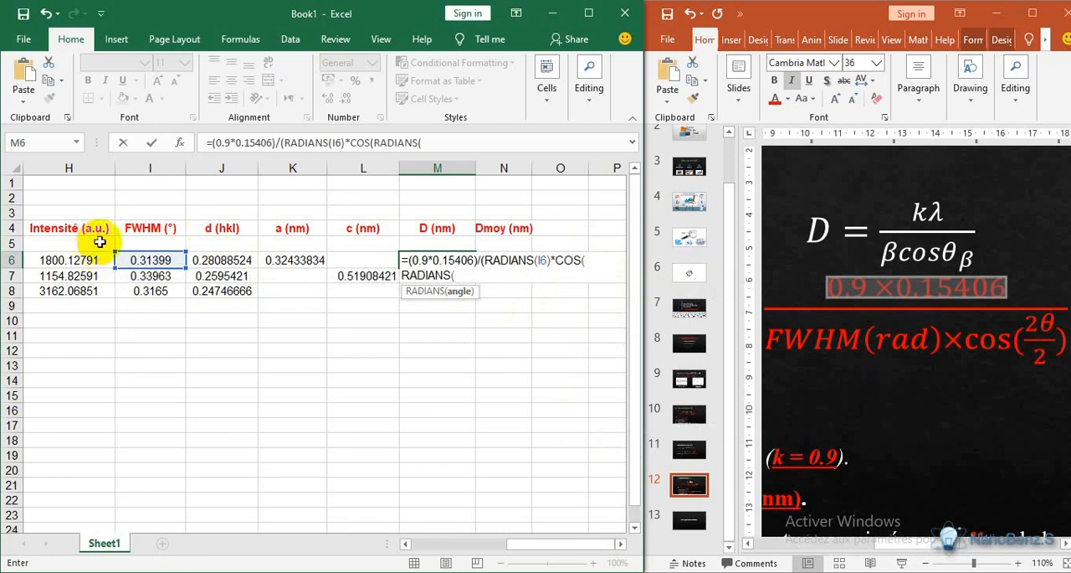
- Complete the M6 formula as =(0.9*0.15406)/(RADIANS(I6)*COS(RADIANS(F6/2))), referencing the (100) peak's 2 Théta angle in F6
{"action": "left_click", "coordinate": [405, 544]}
{"action": "left_click", "coordinate": [405, 544]}
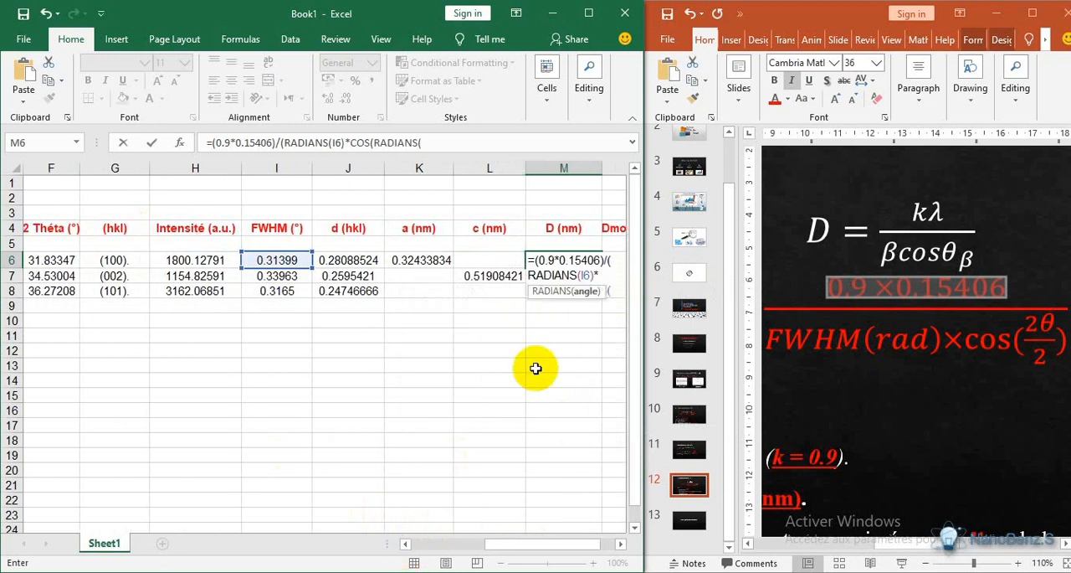
{"action": "left_click", "coordinate": [61, 262]}
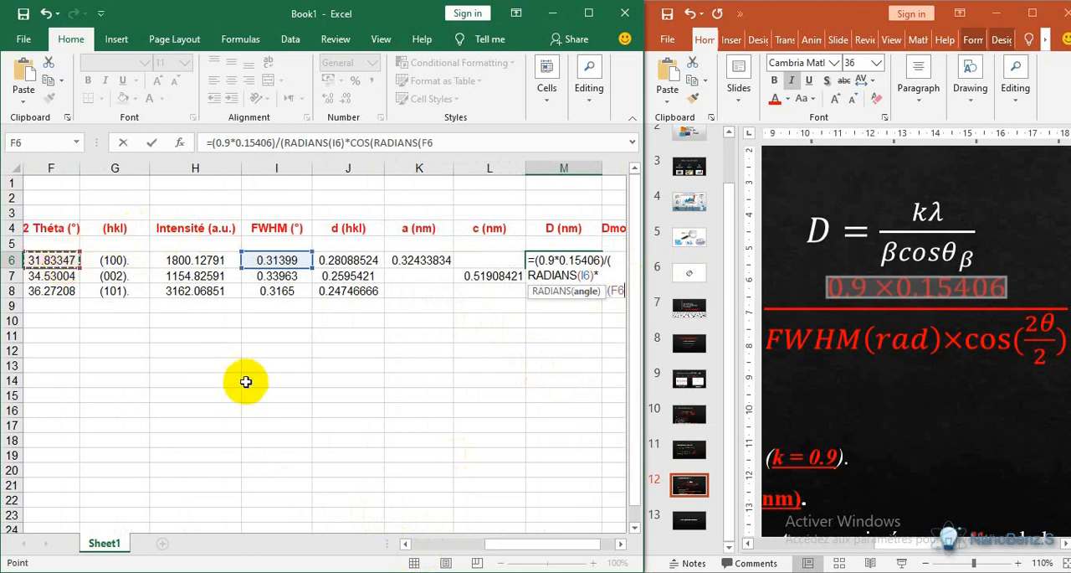
{"action": "left_click", "coordinate": [620, 545]}
{"action": "left_click", "coordinate": [620, 545]}
{"action": "left_click", "coordinate": [618, 546]}
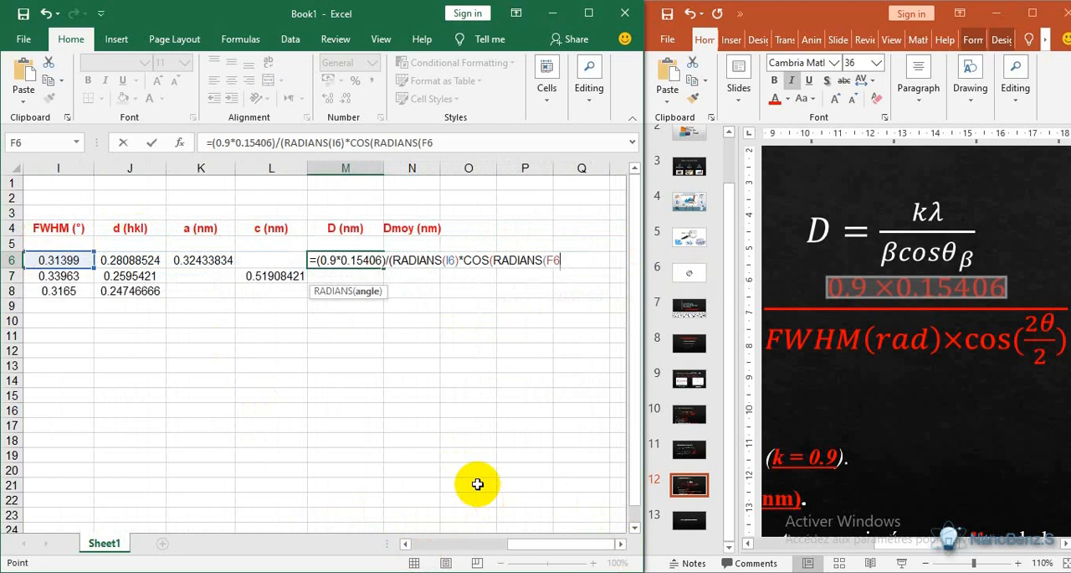
{"action": "type", "text": "/"}
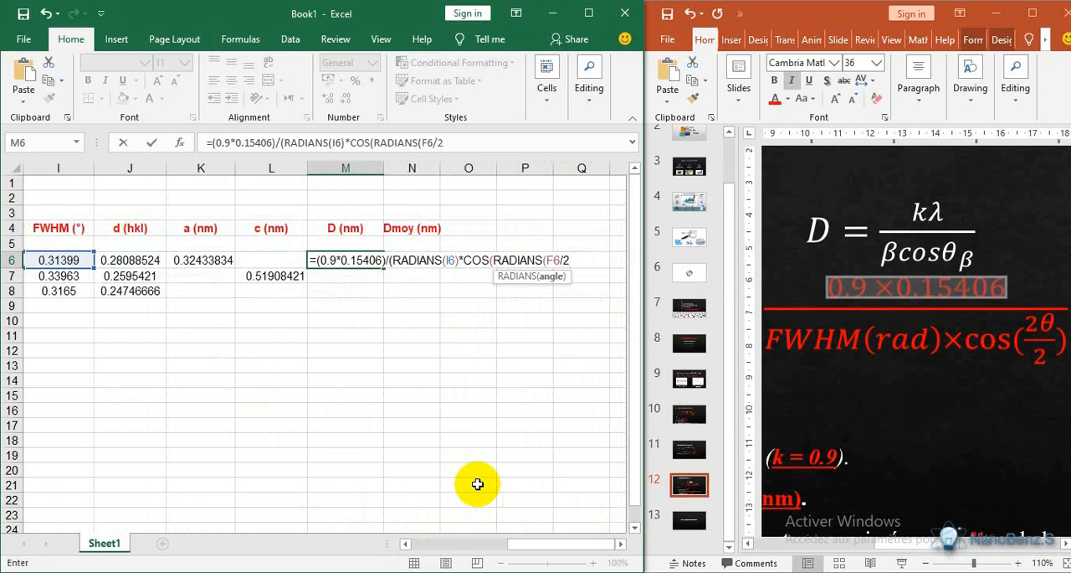
{"action": "type", "text": "2)"}
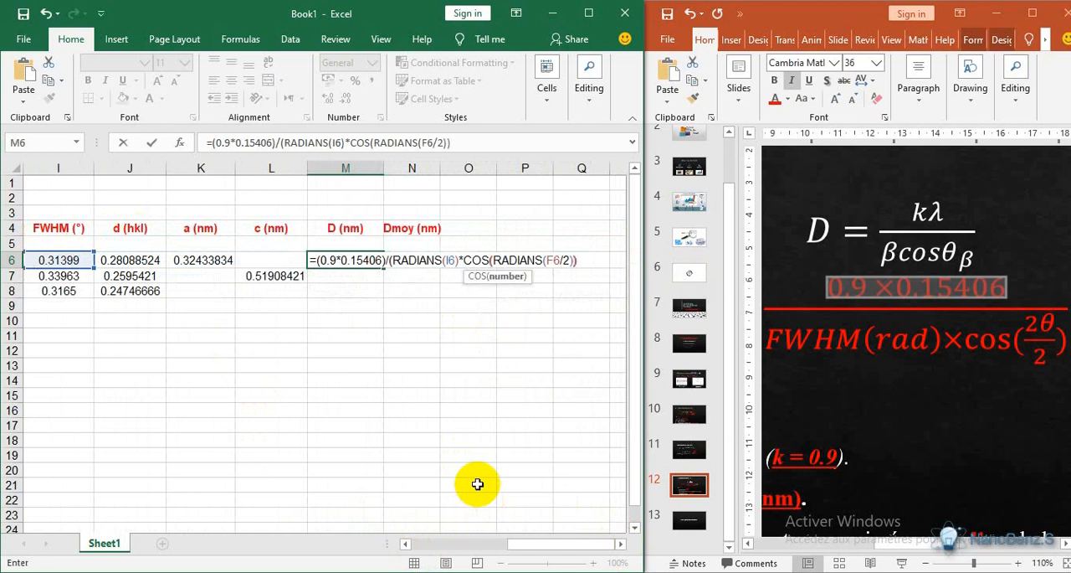
{"action": "type", "text": ")"}
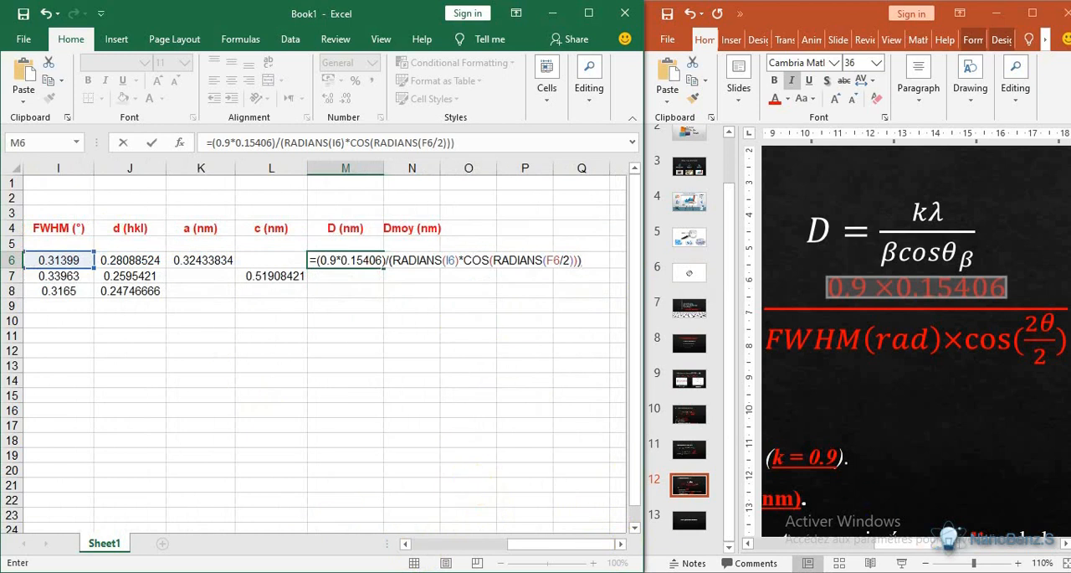
{"action": "left_click", "coordinate": [950, 571]}
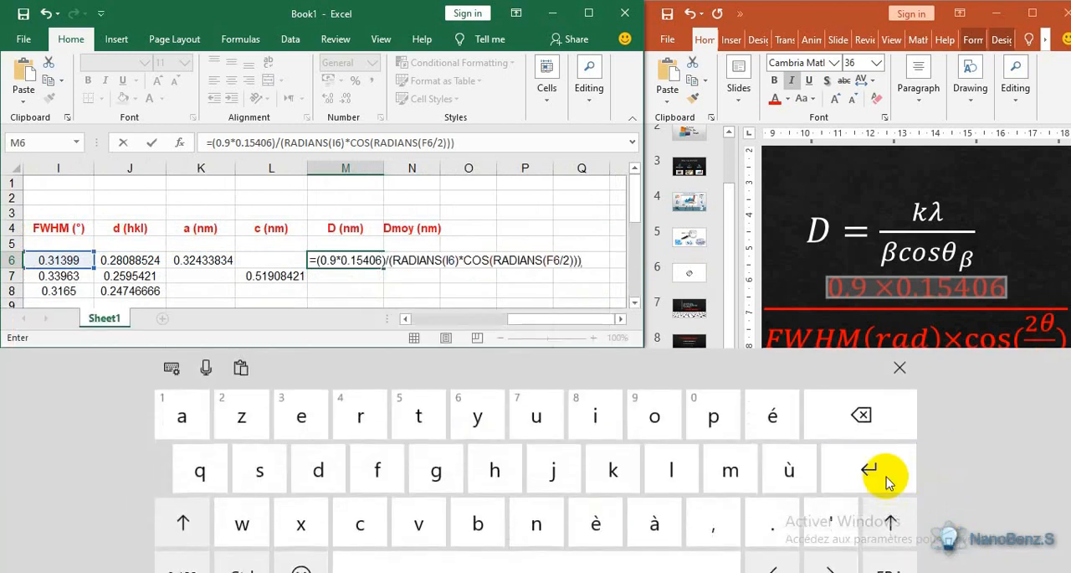
{"action": "left_click", "coordinate": [887, 480]}
{"action": "left_click", "coordinate": [887, 480]}
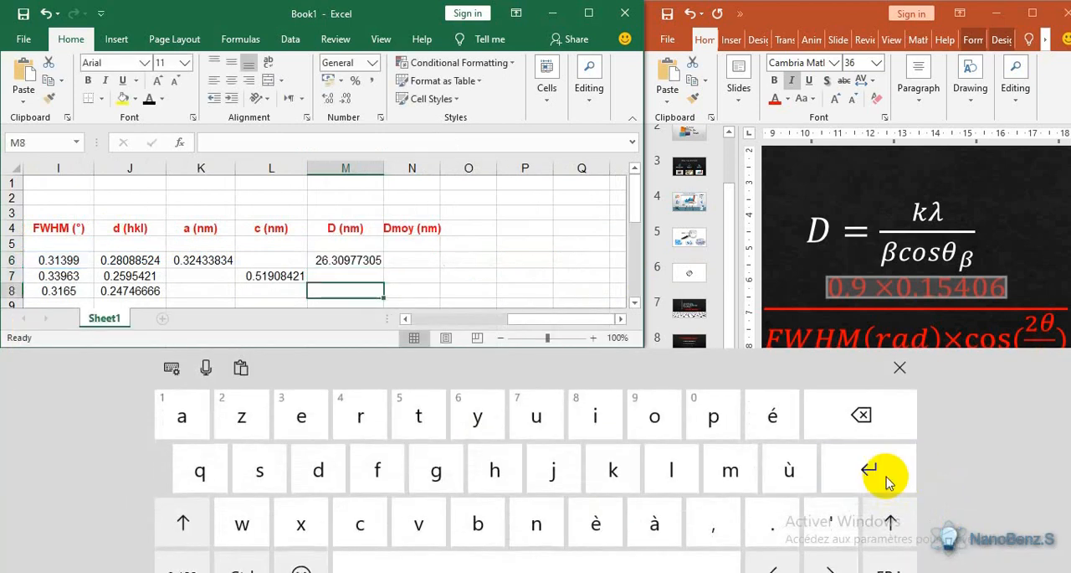
- Fill the crystallite size formula from M6 down through M8 for the remaining two peaks
{"action": "left_click", "coordinate": [356, 260]}
{"action": "left_click_drag", "start_coordinate": [387, 266], "coordinate": [383, 298]}
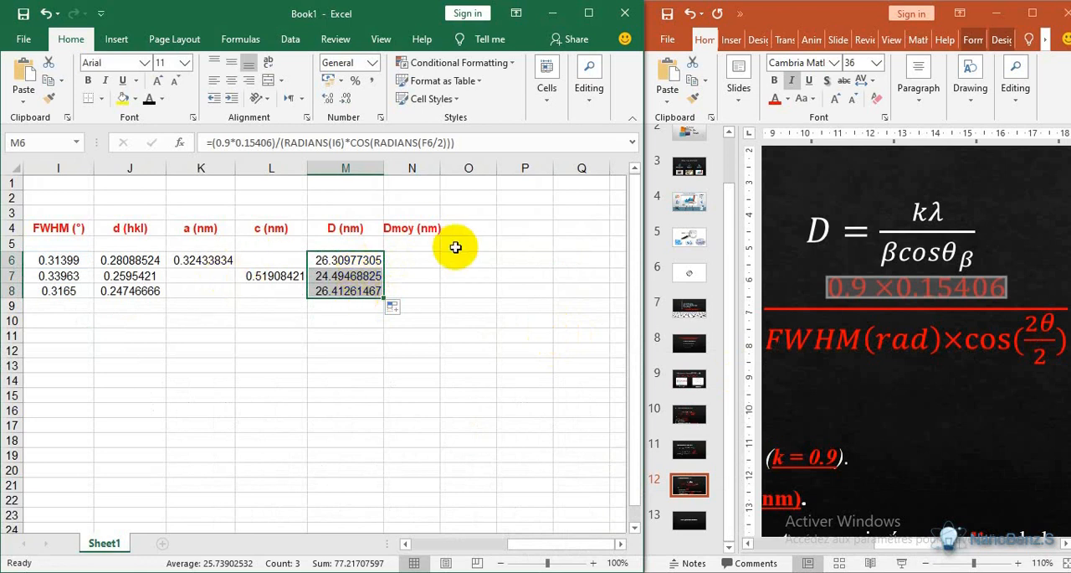
- Calculate the mean crystallite size in N6 under Dmoy (nm) with the formula =AVERAGE(M6:M8)
{"action": "left_click", "coordinate": [424, 262]}
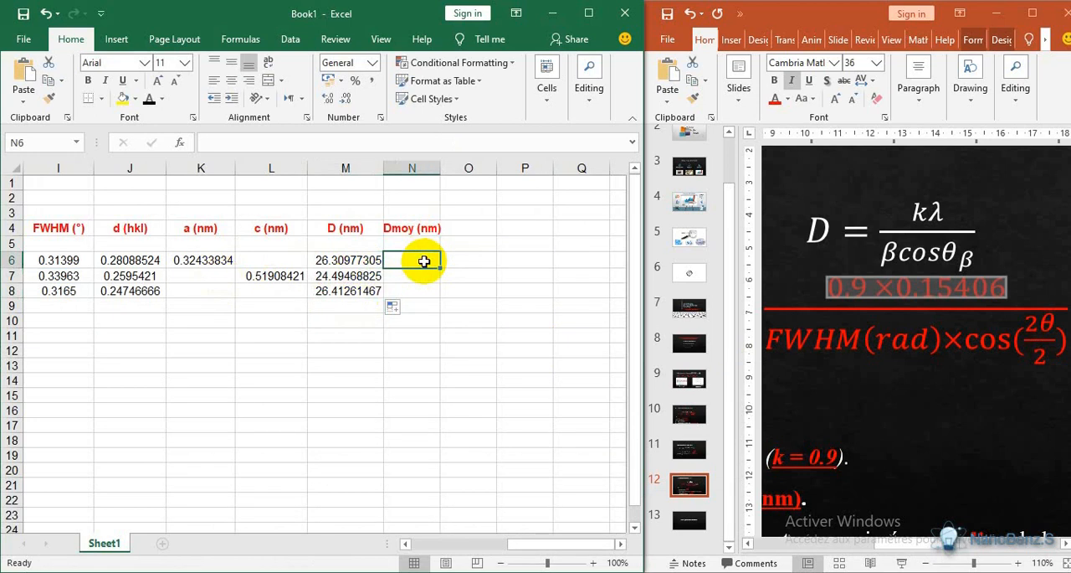
{"action": "double_click", "coordinate": [425, 261]}
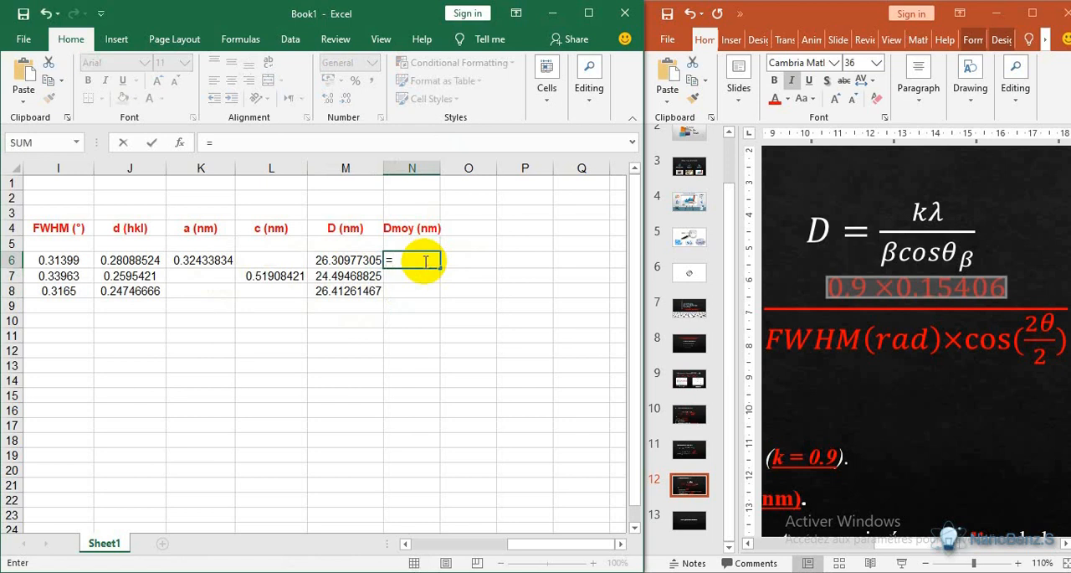
{"action": "type", "text": "=Av"}
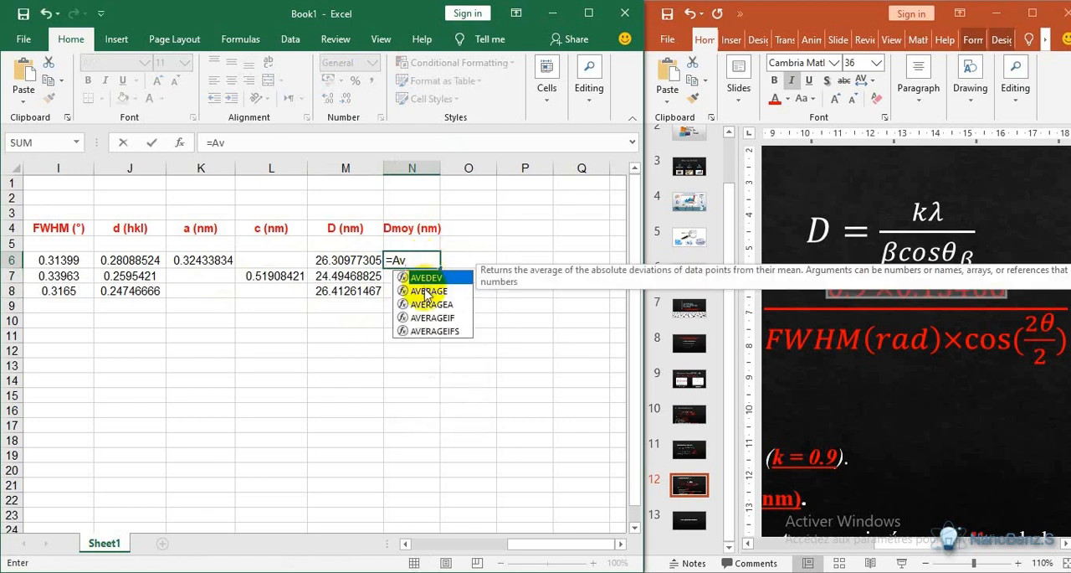
{"action": "left_click", "coordinate": [427, 291]}
{"action": "double_click", "coordinate": [427, 291]}
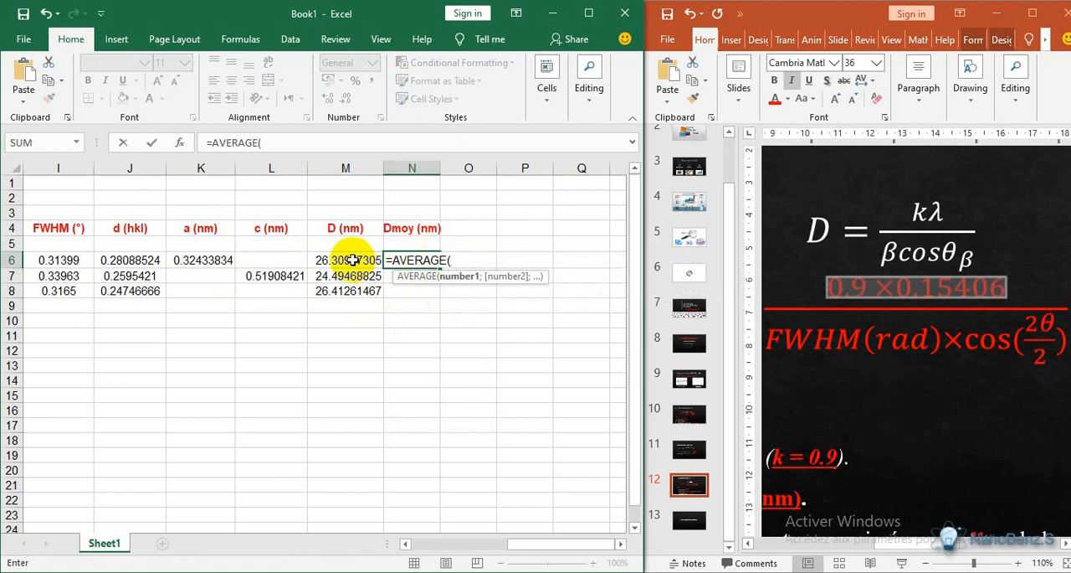
{"action": "left_click_drag", "start_coordinate": [358, 260], "coordinate": [356, 292]}
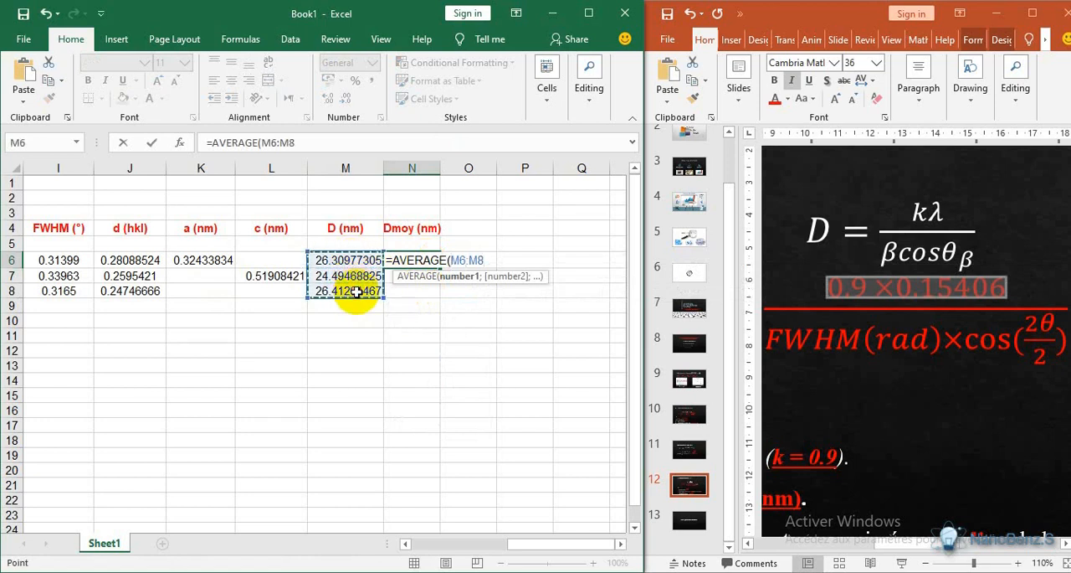
{"action": "type", "text": ")"}
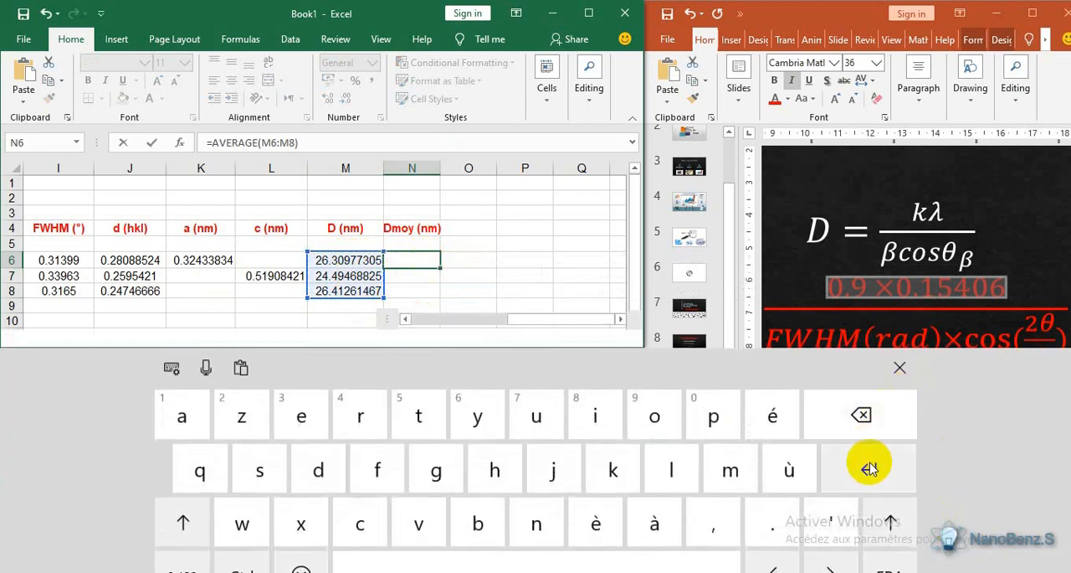
{"action": "left_click", "coordinate": [868, 467]}
{"action": "left_click", "coordinate": [901, 369]}
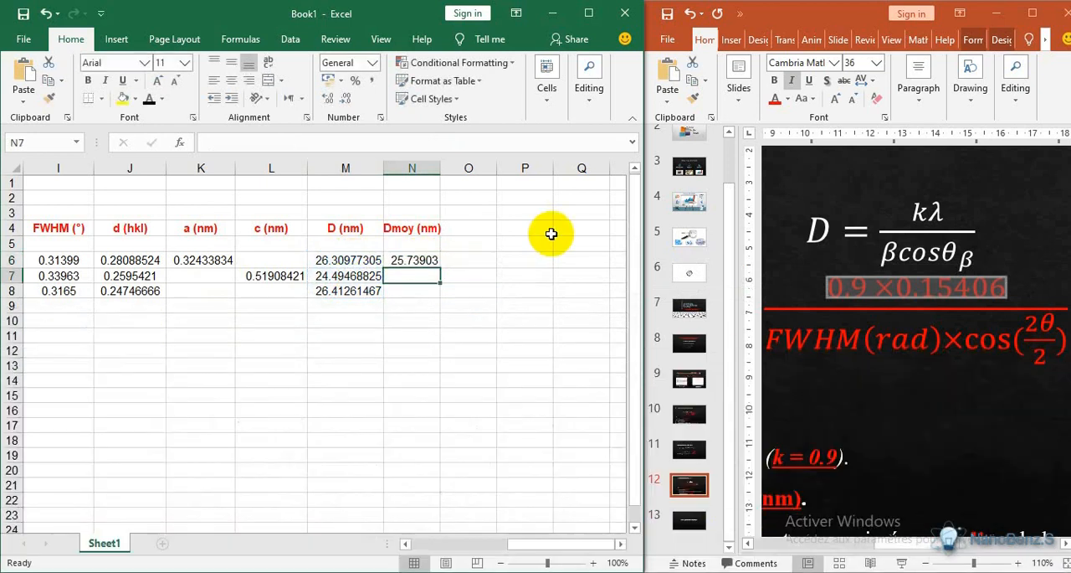
- Maximize the Excel window and bring the complete ZnO table into view from column A to Dmoy (nm)
{"action": "left_click", "coordinate": [585, 14]}
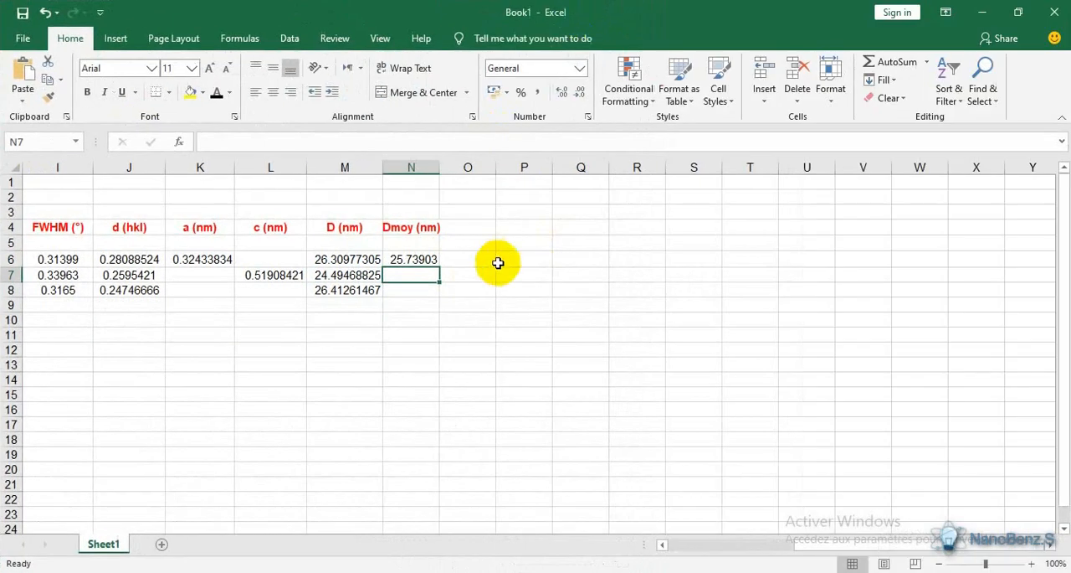
{"action": "left_click_drag", "start_coordinate": [734, 555], "coordinate": [686, 556]}
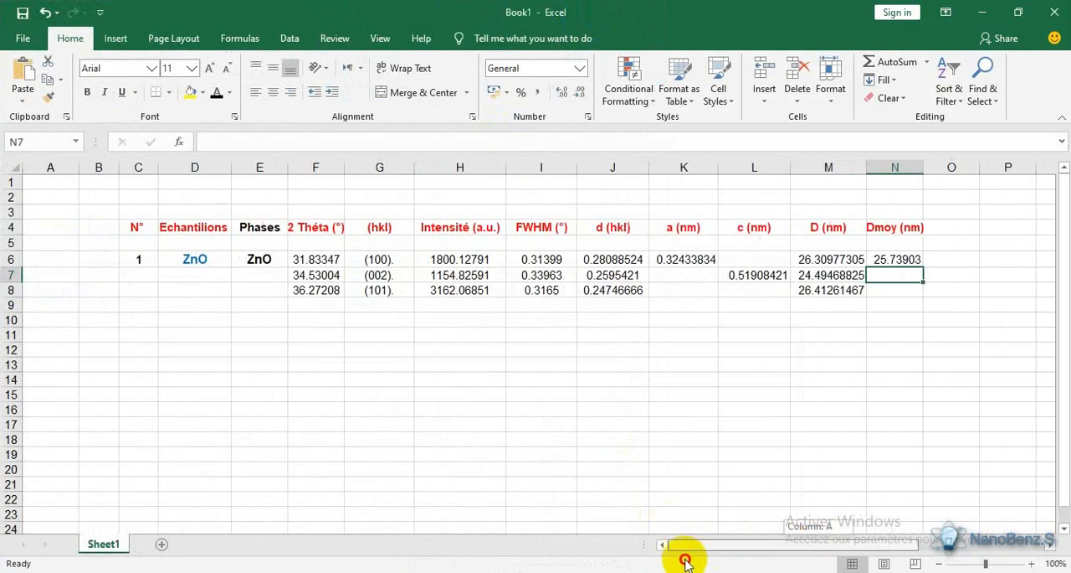